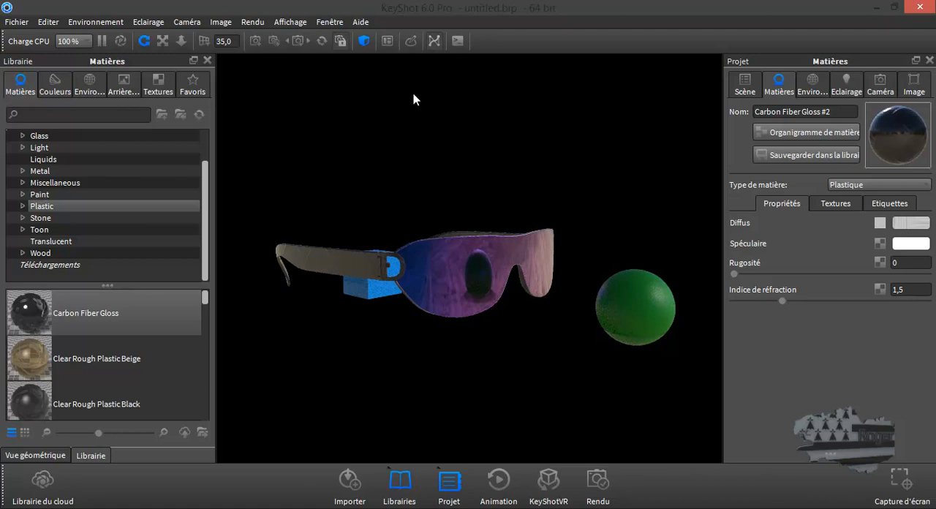
Start a new empty scene in place of the current glasses scene.
left_click(23, 22)
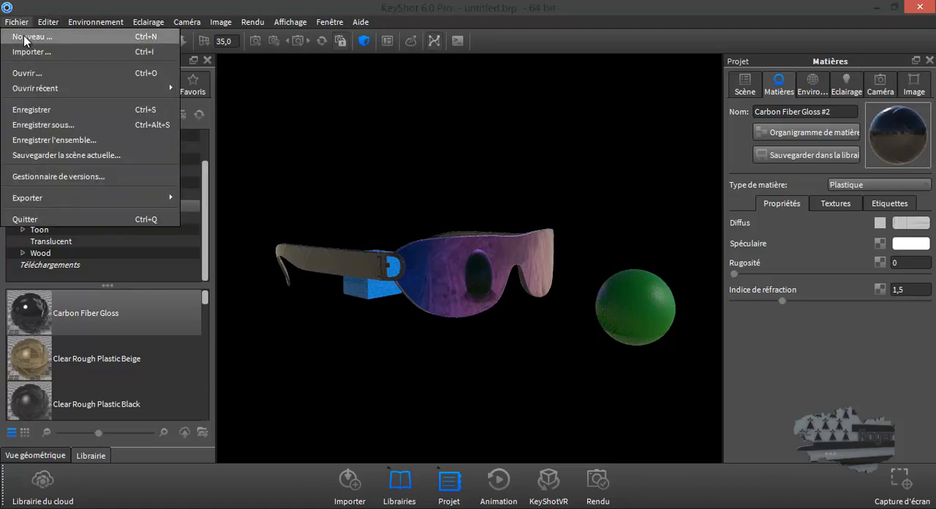
left_click(24, 35)
left_click(482, 264)
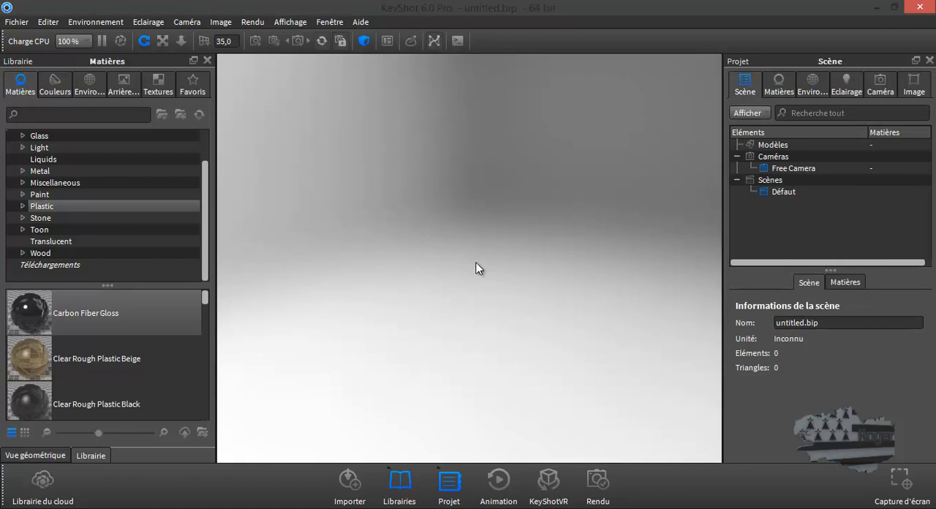
Review the advanced preferences (Avancé), including the experimental functions option, and close them without changing anything.
left_click(47, 22)
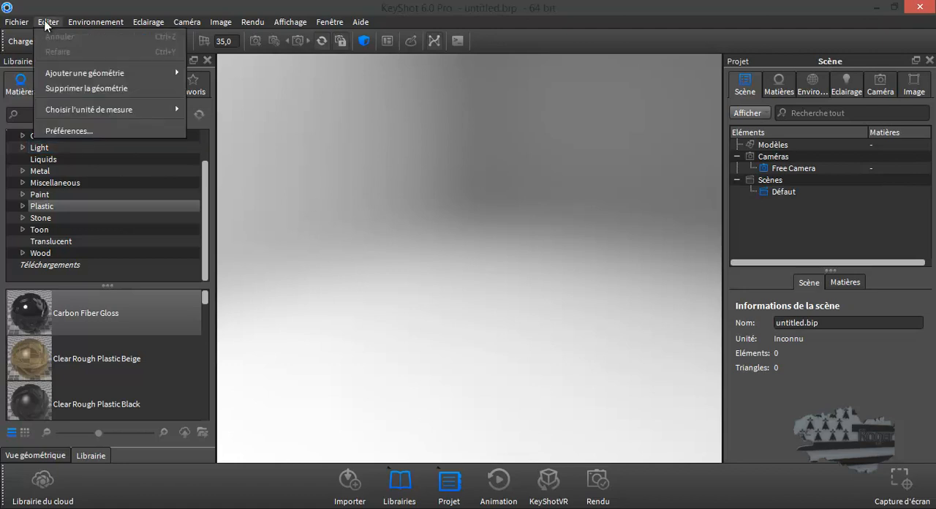
left_click(64, 131)
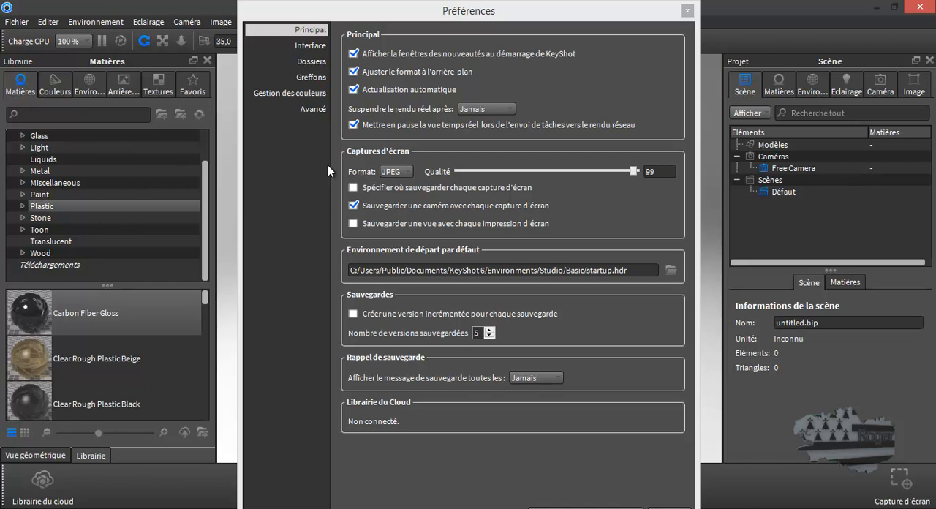
left_click(303, 108)
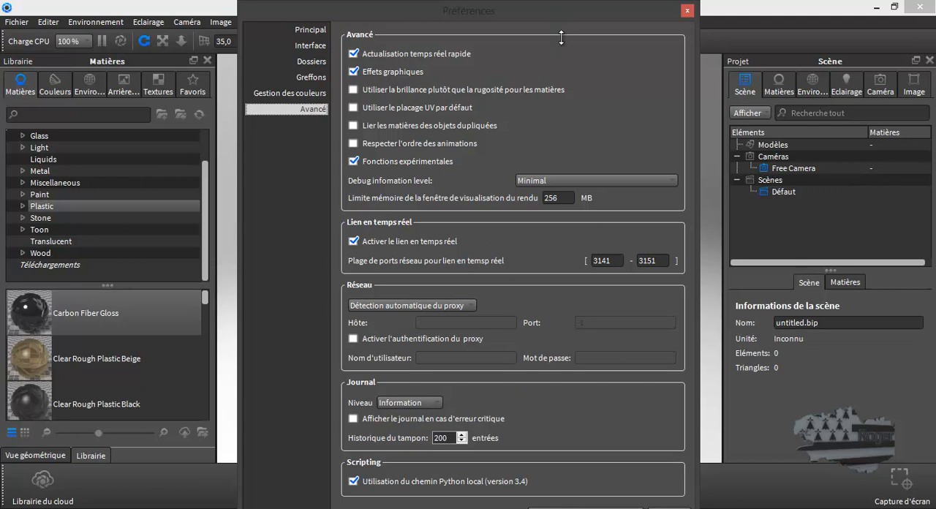
left_click_drag(563, 10, 562, 36)
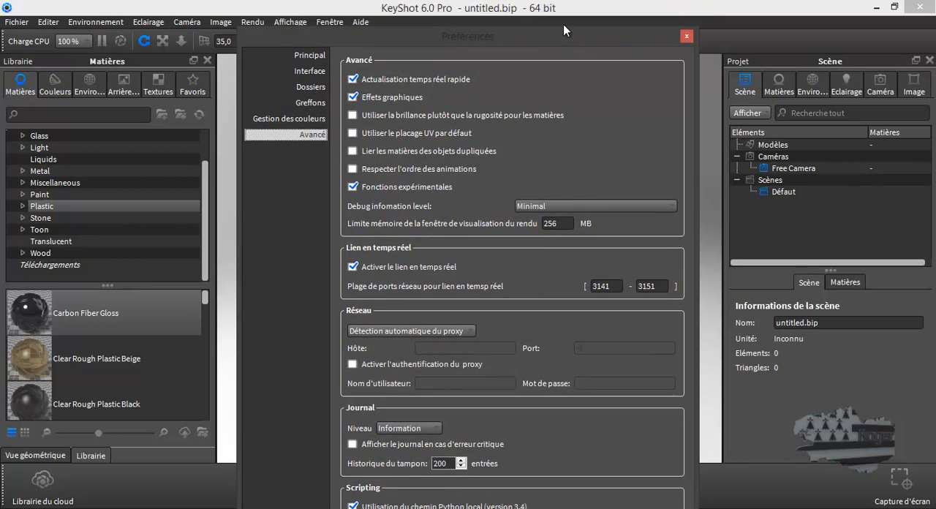
left_click_drag(560, 38, 556, 4)
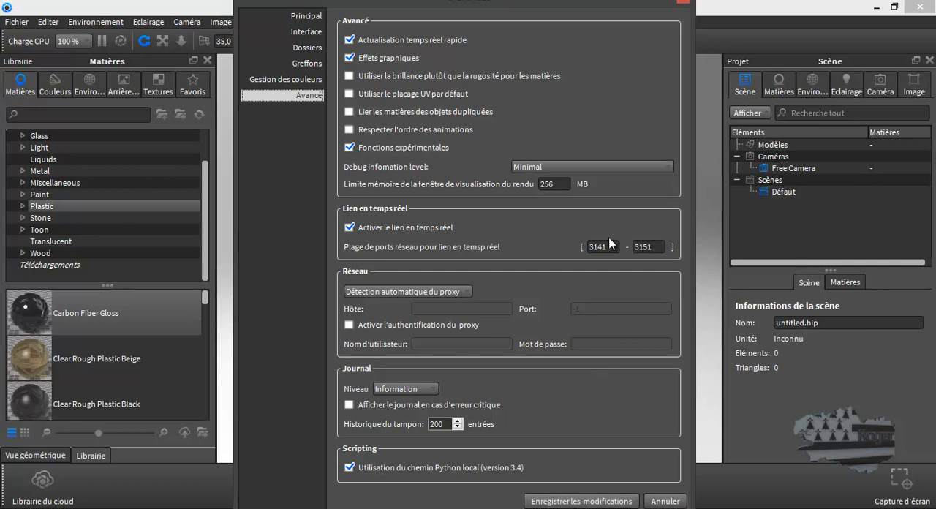
left_click(684, 6)
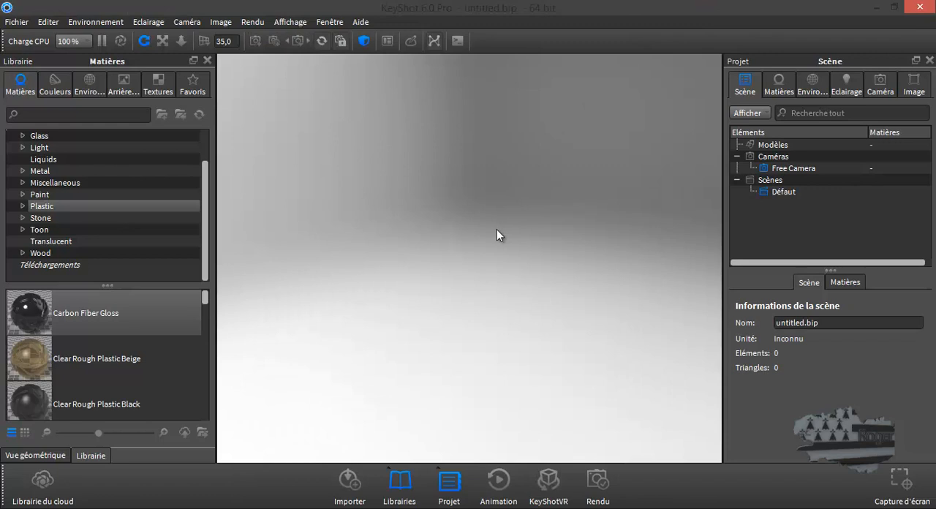
Import lunette.dae from the desktop, centred and fixed to the ground with Y up and the camera and environment adjusted to the geometry.
left_click(19, 25)
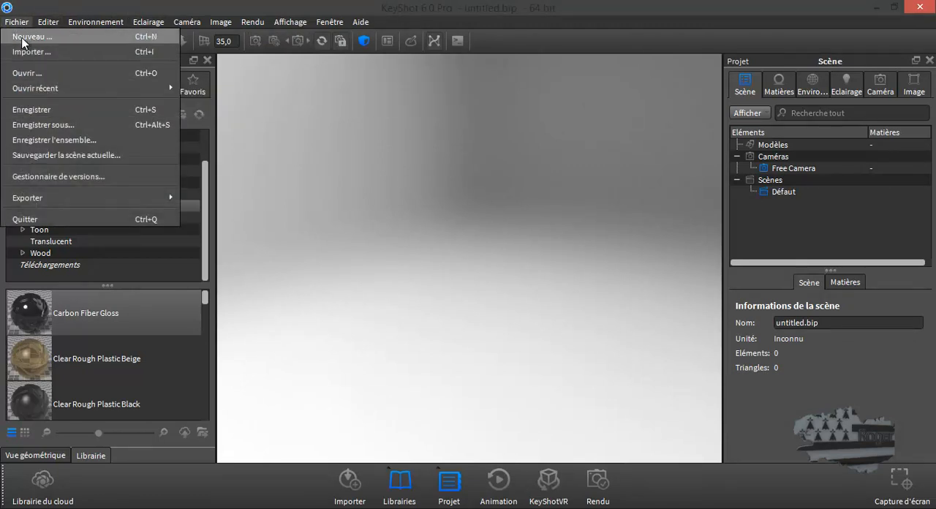
left_click(28, 73)
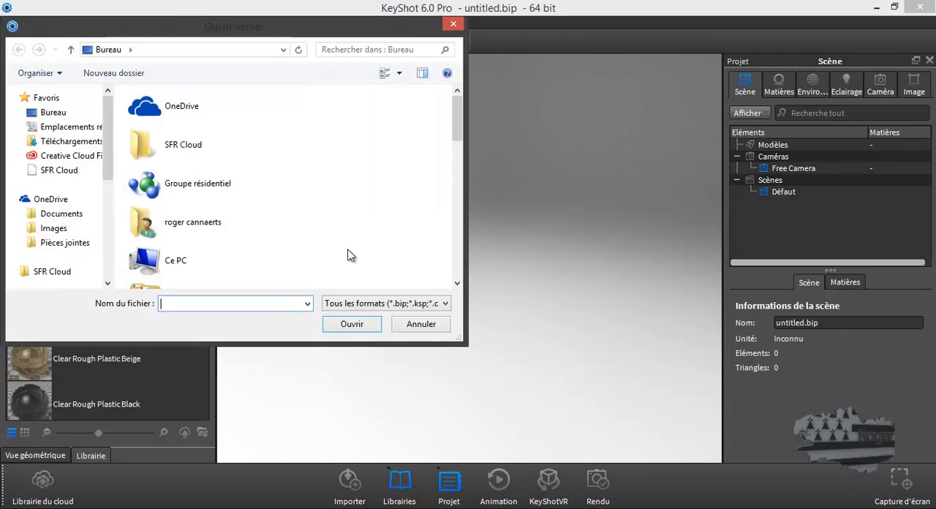
scroll(343, 256, "down", 5)
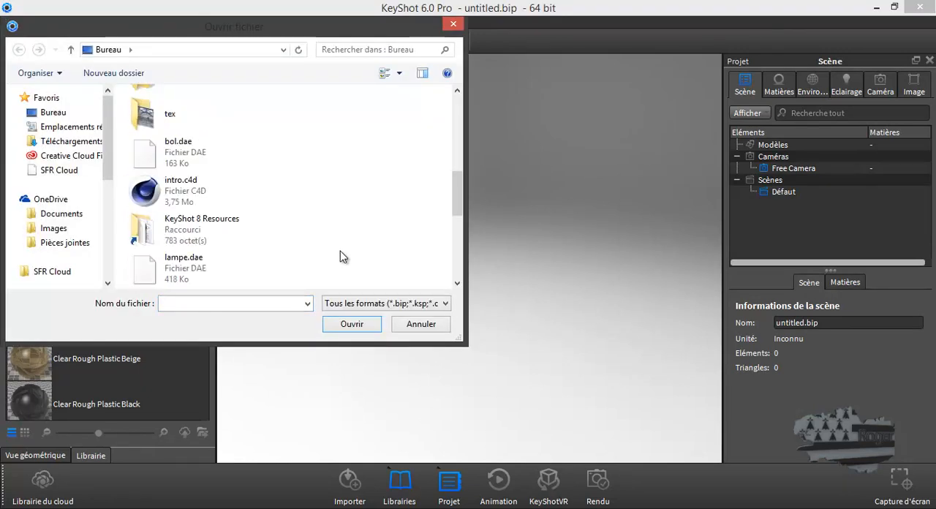
scroll(339, 257, "down", 6)
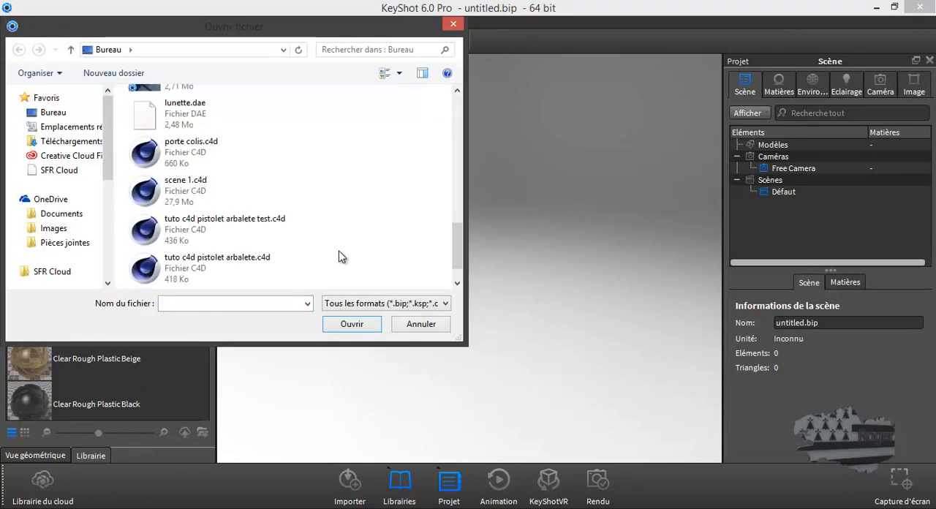
double_click(144, 113)
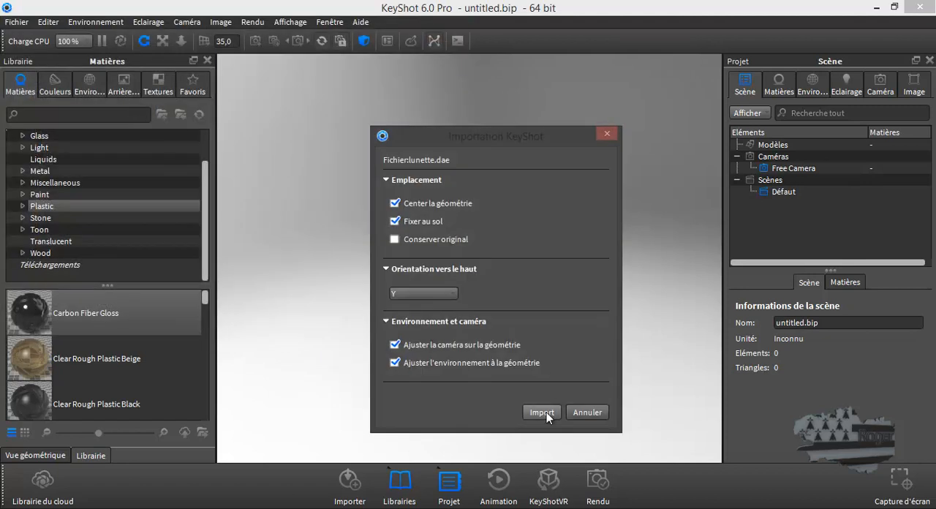
left_click(542, 413)
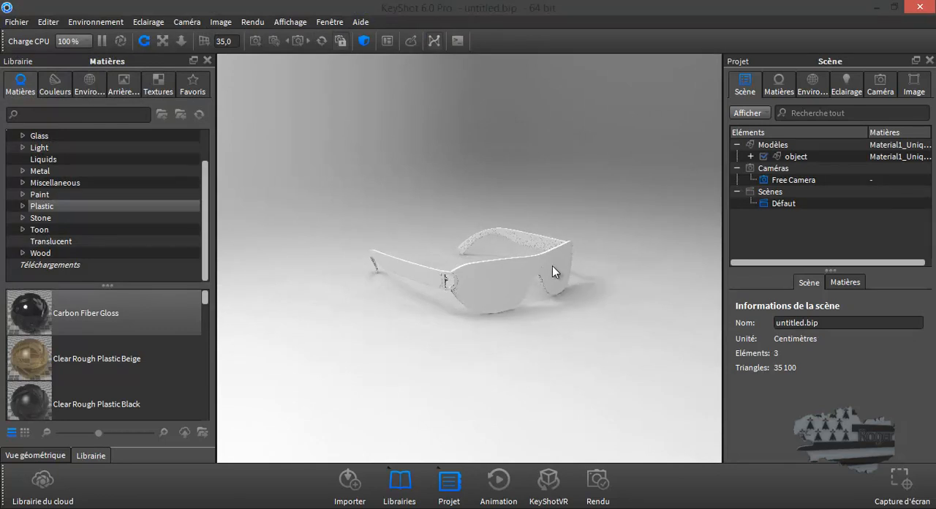
Expand the imported object in the scene tree and hide parts ID14 and ID23, leaving the lens visible.
scroll(553, 265, "up", 5)
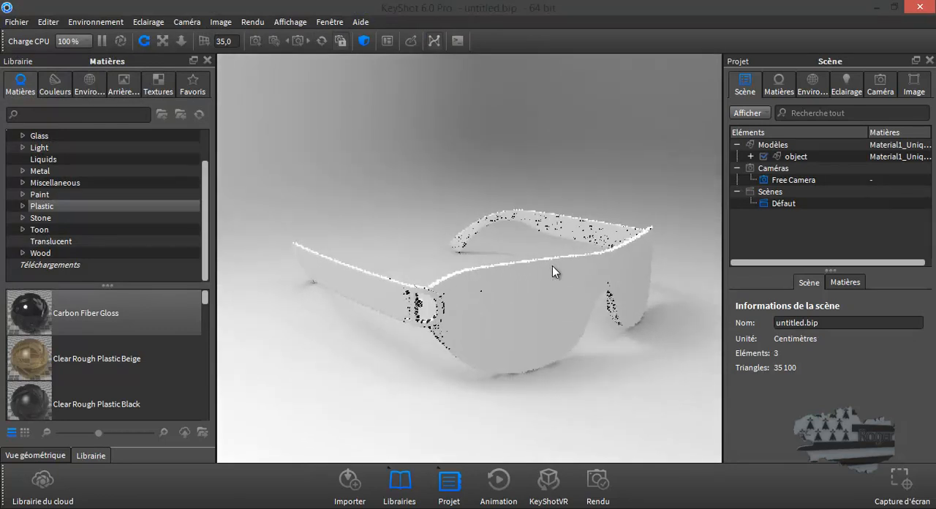
scroll(552, 265, "up", 2)
left_click(751, 156)
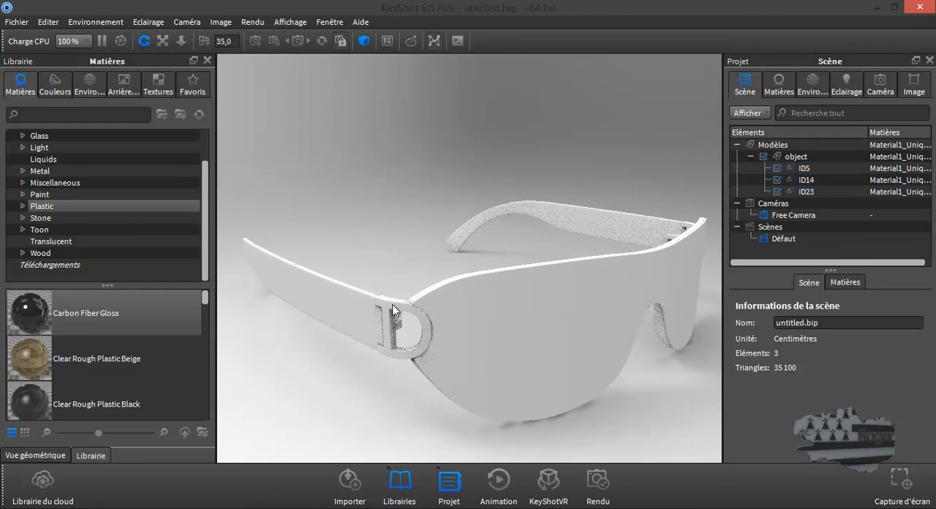
left_click(777, 180)
left_click(778, 191)
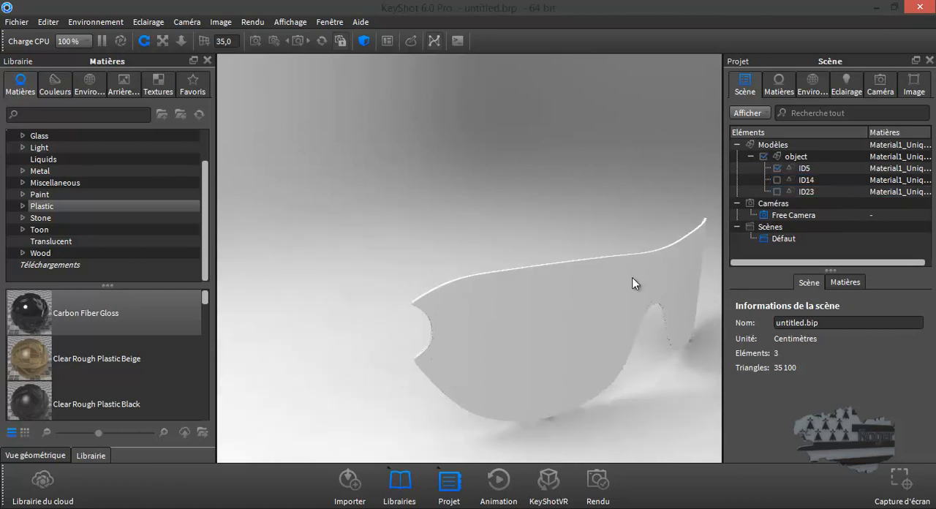
Start editing the lens geometry, accept the warning and choose the mode Séparer des surfaces de l'objet.
mouse_move(635, 283)
left_mouse_down()
mouse_move(593, 259)
mouse_move(614, 282)
mouse_move(626, 271)
left_mouse_up()
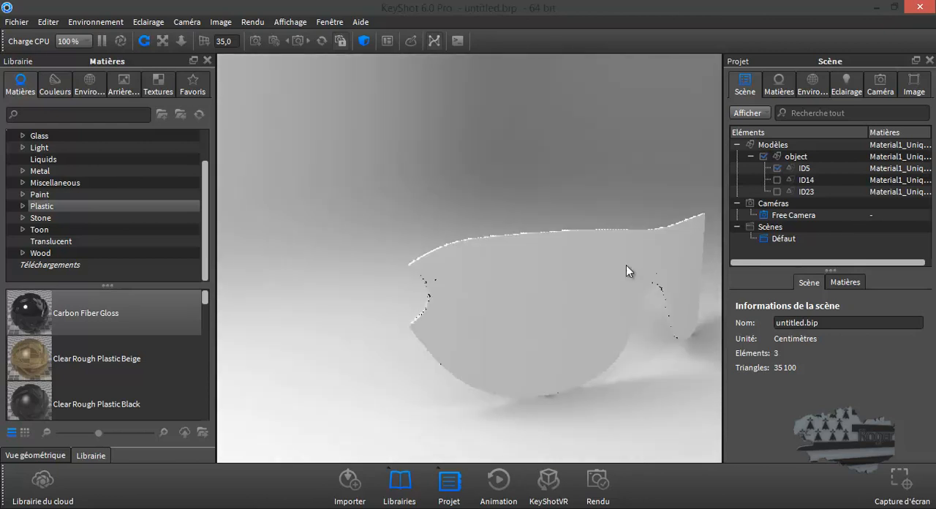
right_click(515, 261)
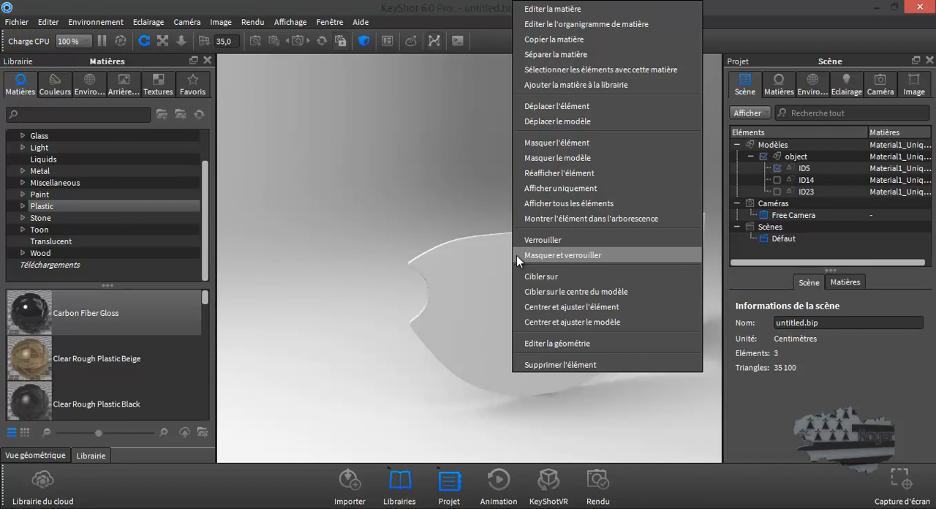
left_click(579, 342)
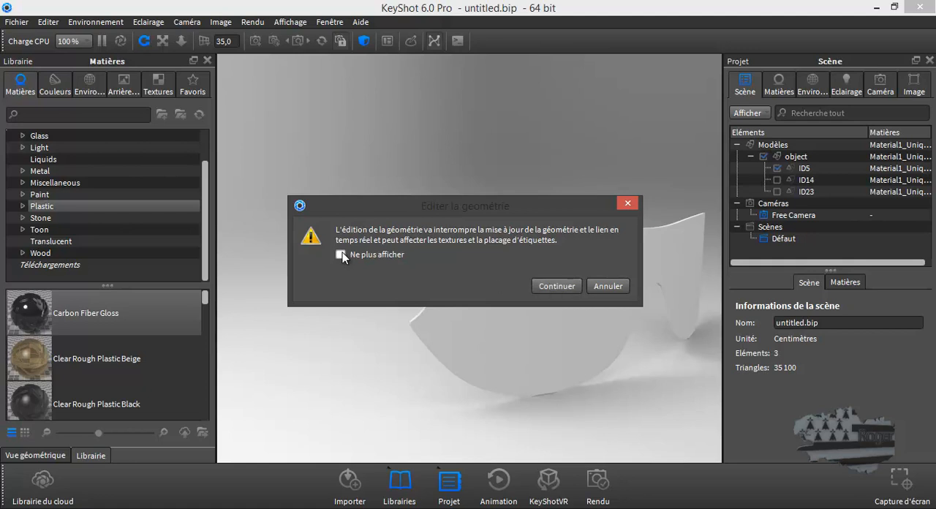
left_click(555, 286)
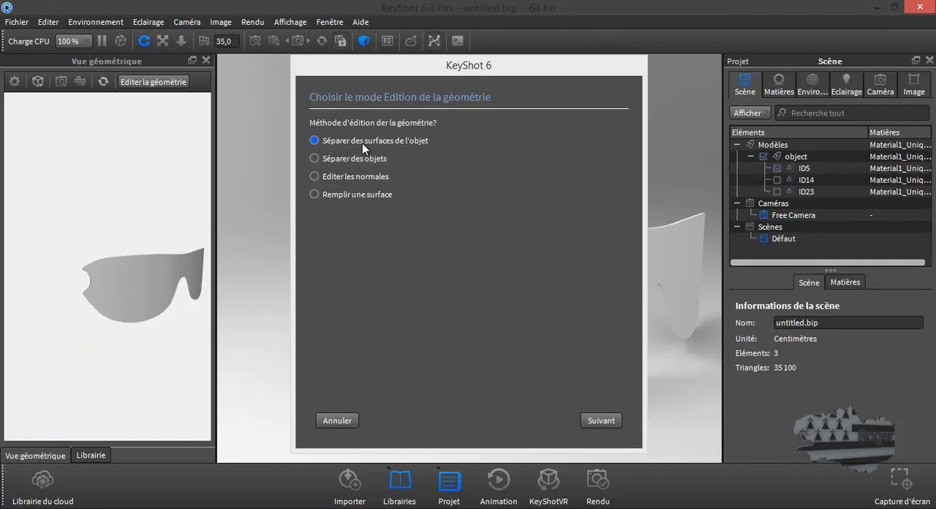
left_click(602, 420)
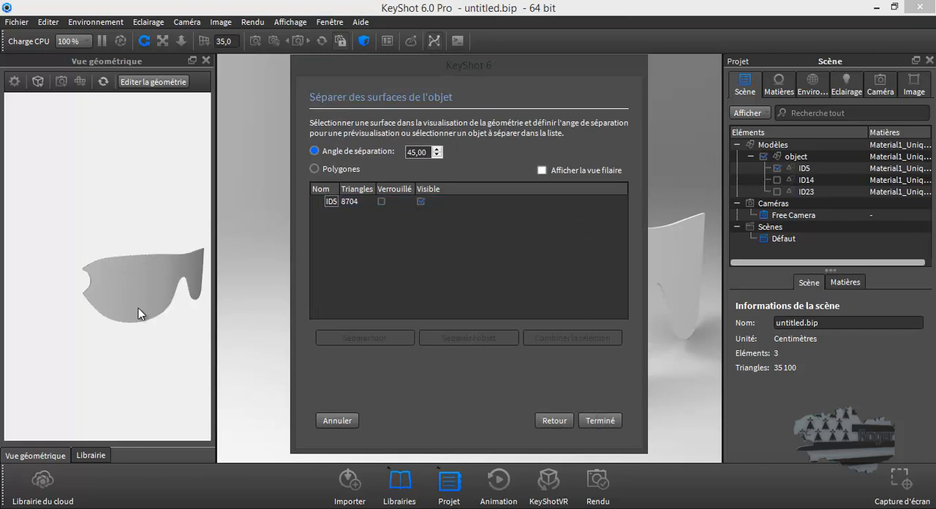
Select the inner face of the lens with a 45° separation angle, split it off as its own object and finish the geometry edit.
left_click_drag(123, 291, 242, 289)
left_click(150, 256)
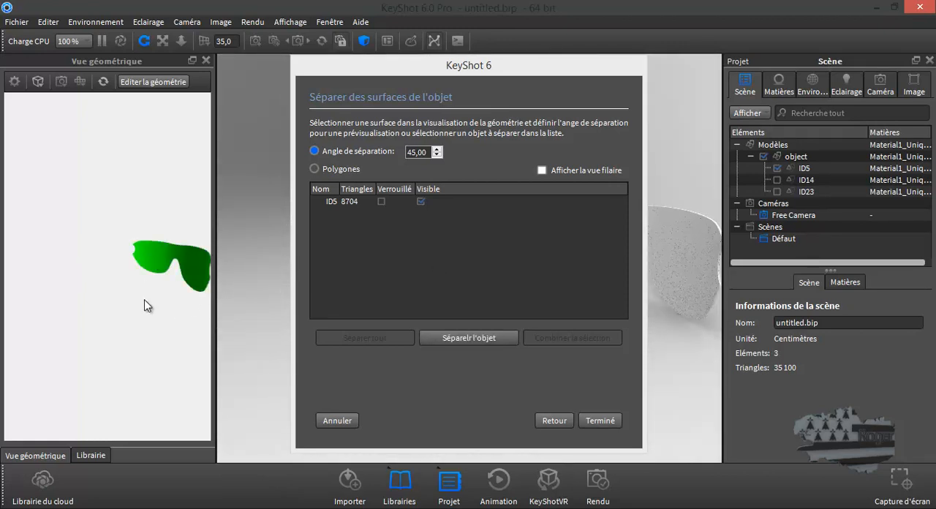
left_click_drag(181, 307, 54, 314)
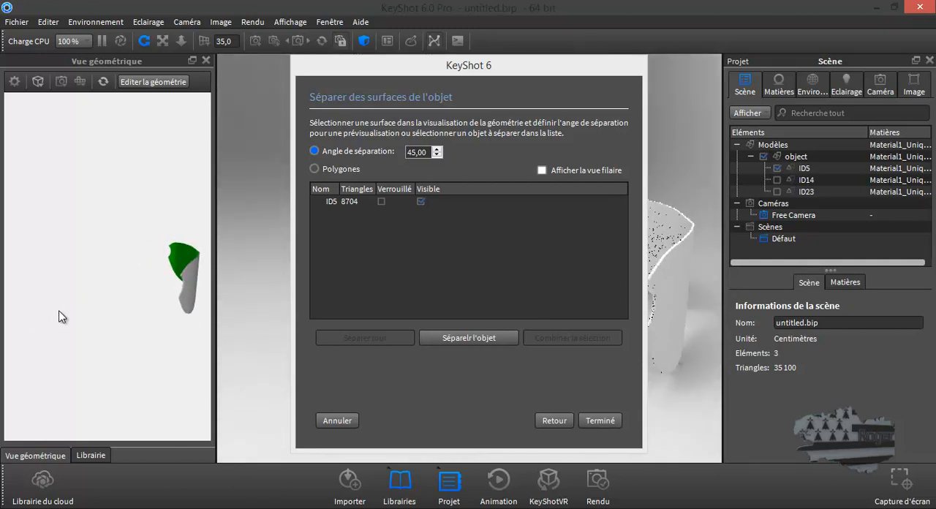
left_click_drag(190, 292, 84, 272)
left_click_drag(146, 298, 109, 259)
scroll(108, 256, "down", 3)
left_click_drag(152, 362, 185, 360)
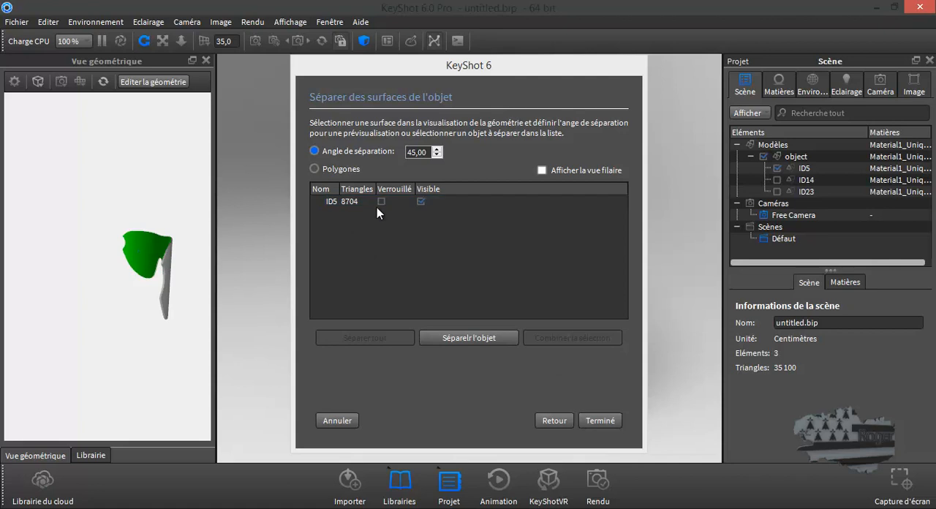
left_click(328, 204)
left_click(474, 339)
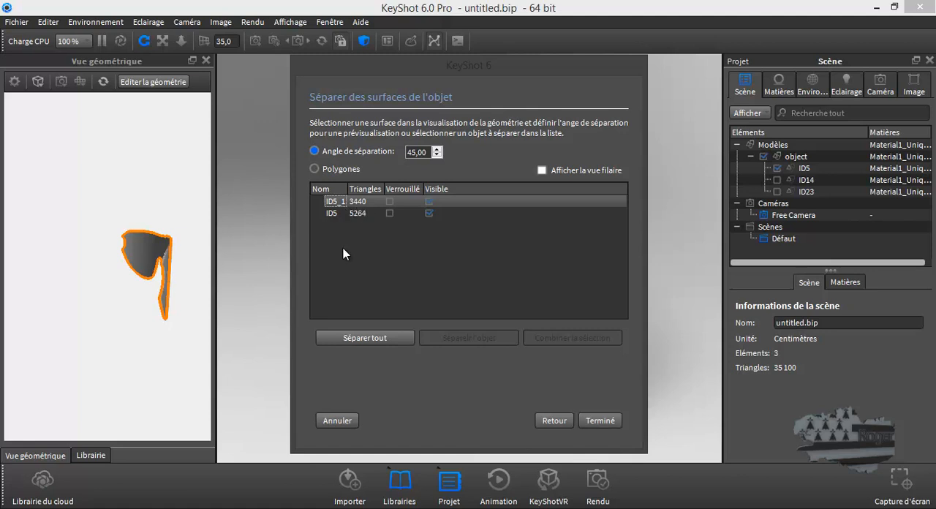
left_click(609, 419)
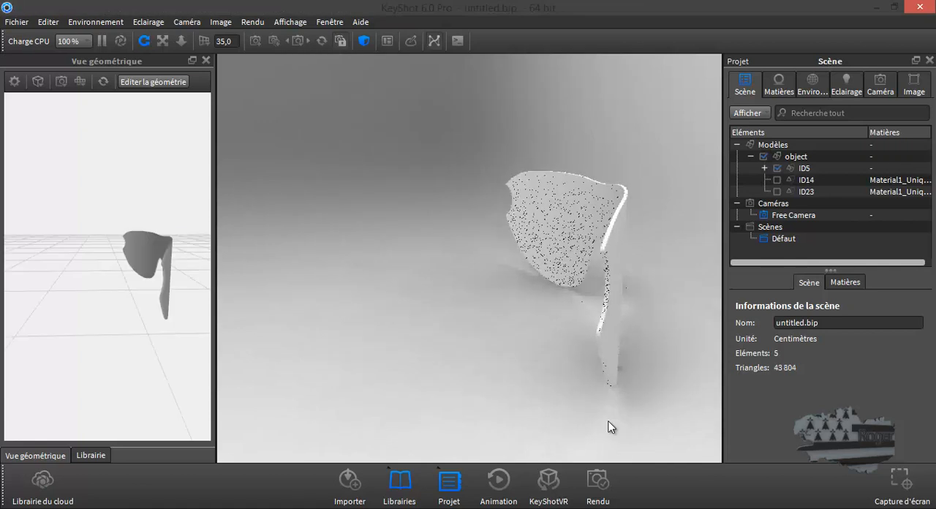
Expand the ID5 group and inspect the separated parts ID5 and ID5_1 in the scene tree.
left_click(764, 169)
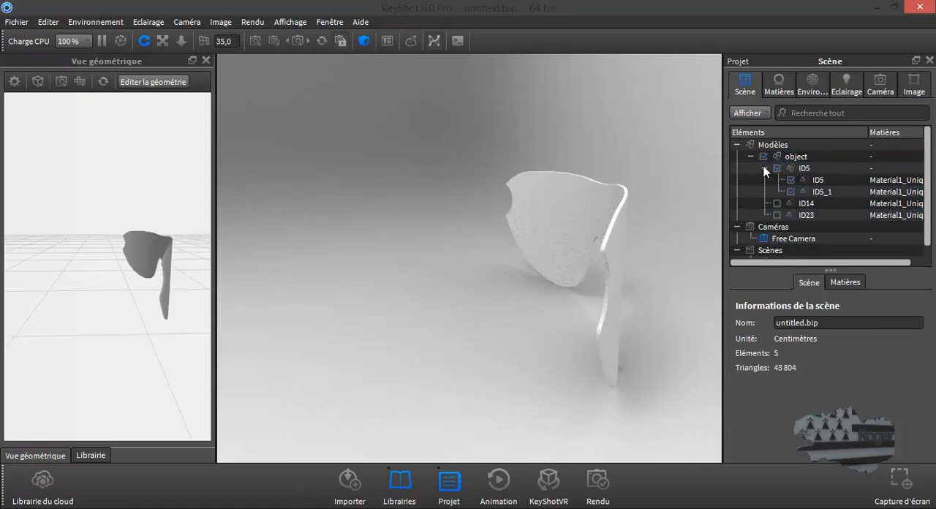
left_click(820, 180)
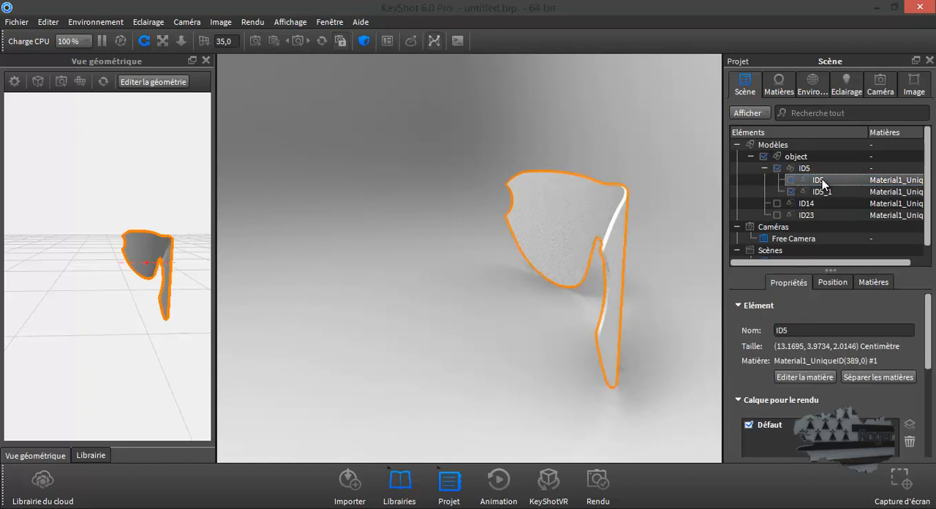
left_click(823, 189)
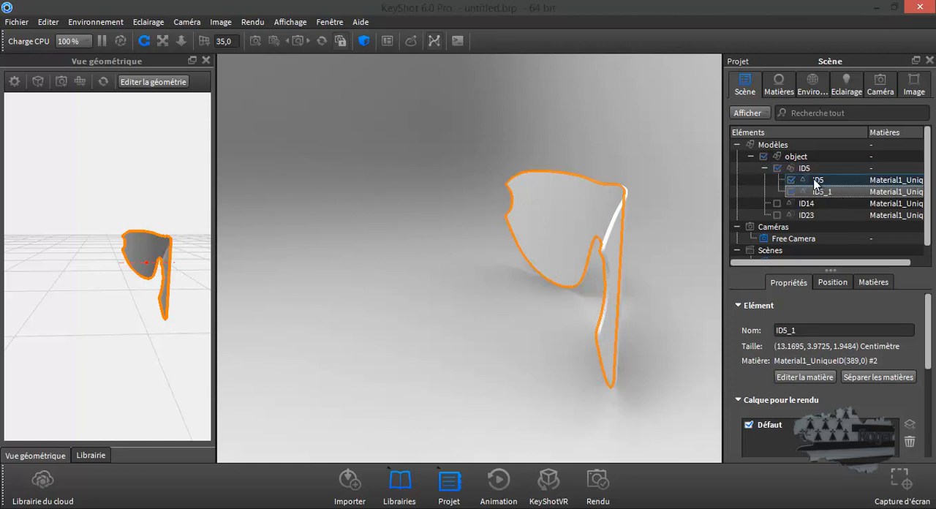
left_click(809, 169)
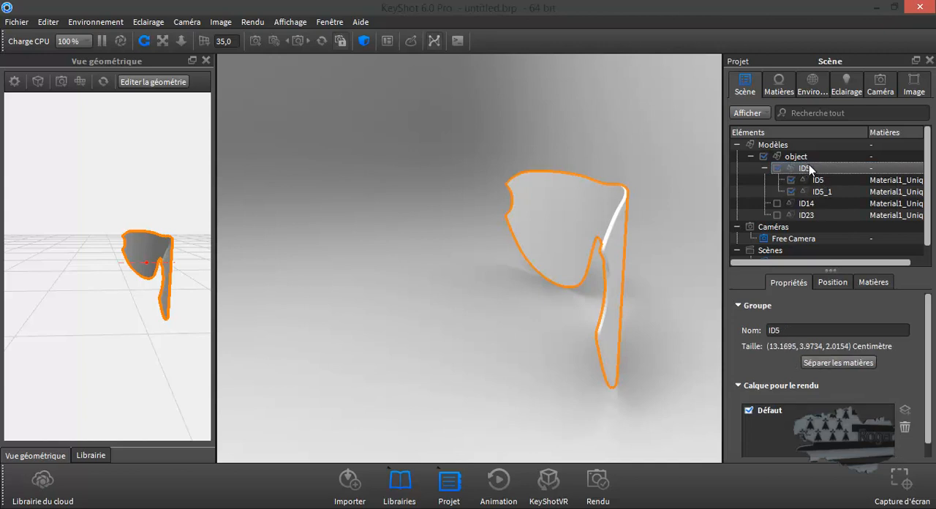
left_click(819, 180)
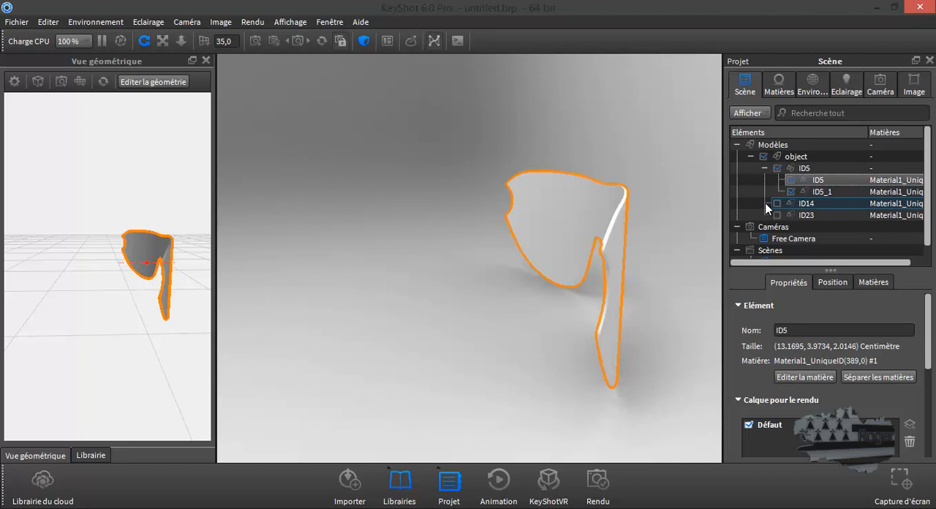
Separate the material of the whole ID5 lens group.
left_click(808, 167)
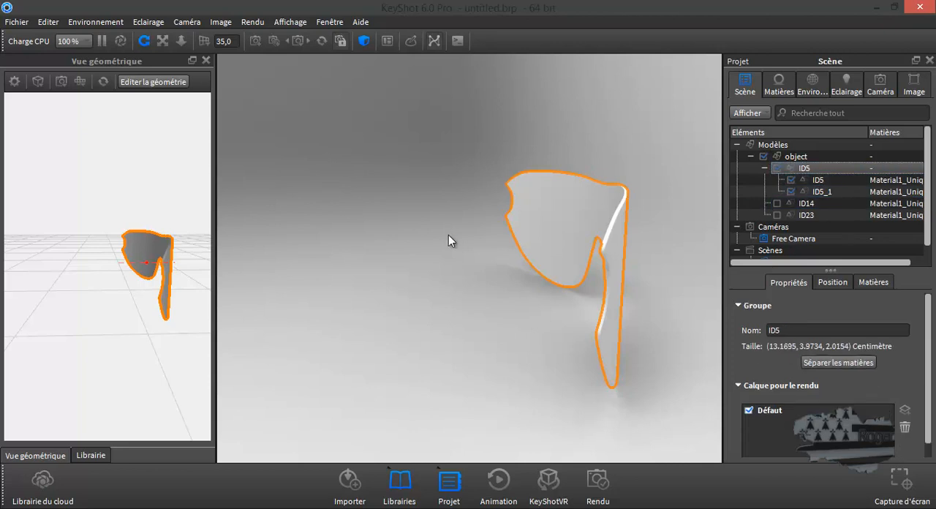
right_click(406, 205)
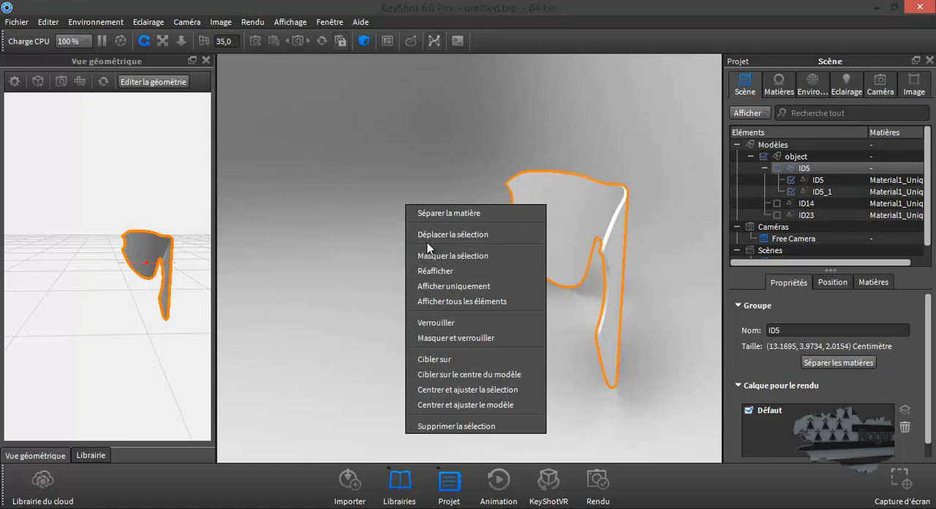
left_click(437, 213)
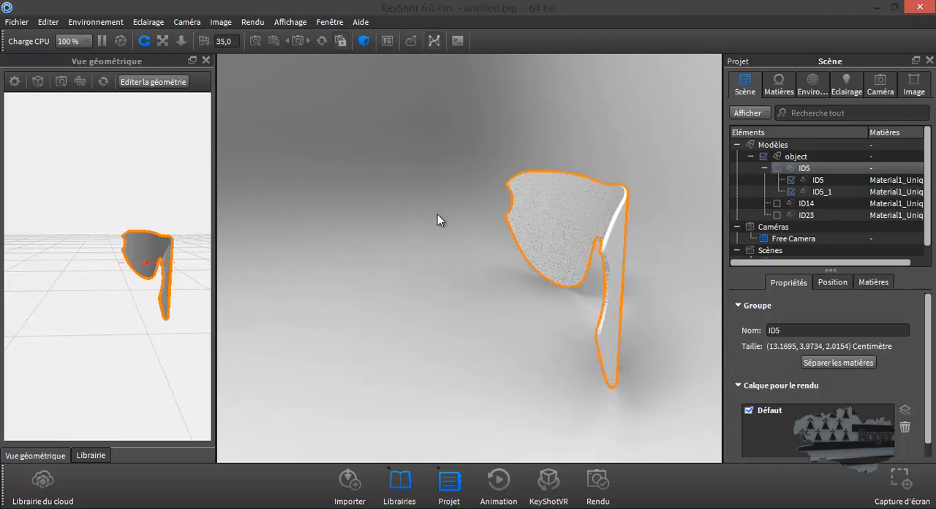
Compare the materials assigned to the lens parts ID5 and ID5_1 in the scene tree.
left_click(895, 182)
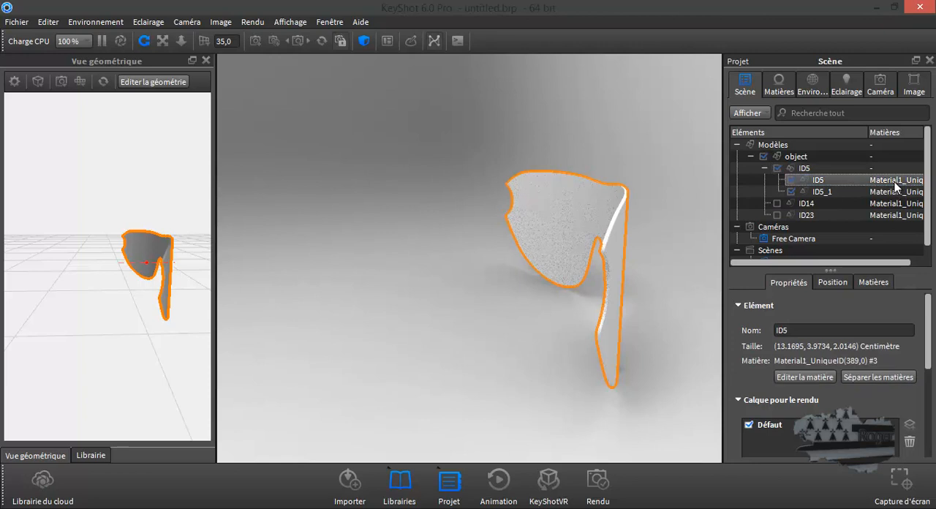
left_click(889, 191)
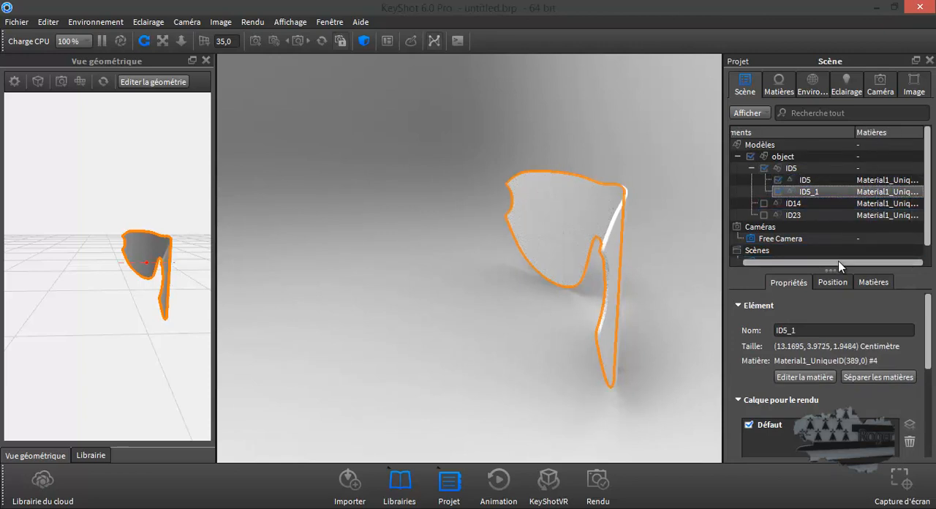
left_click(888, 180)
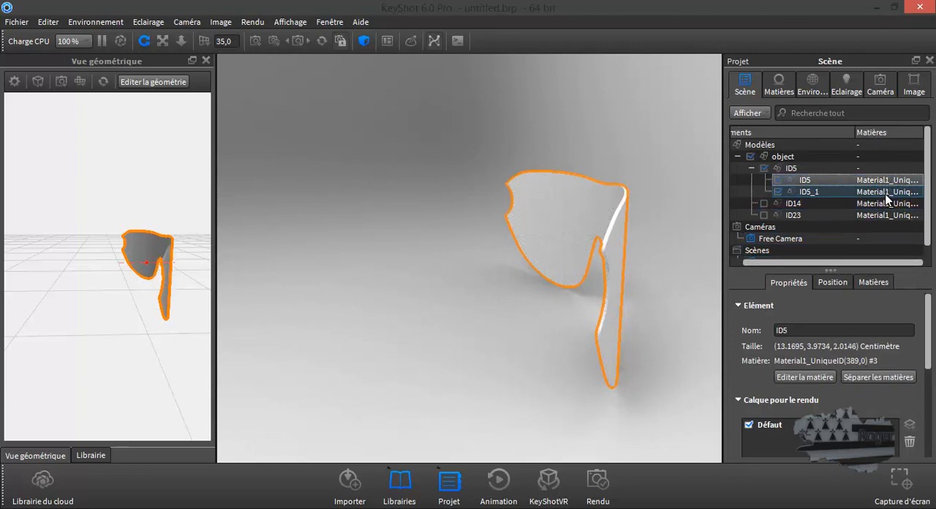
left_click(887, 192)
left_click(884, 182)
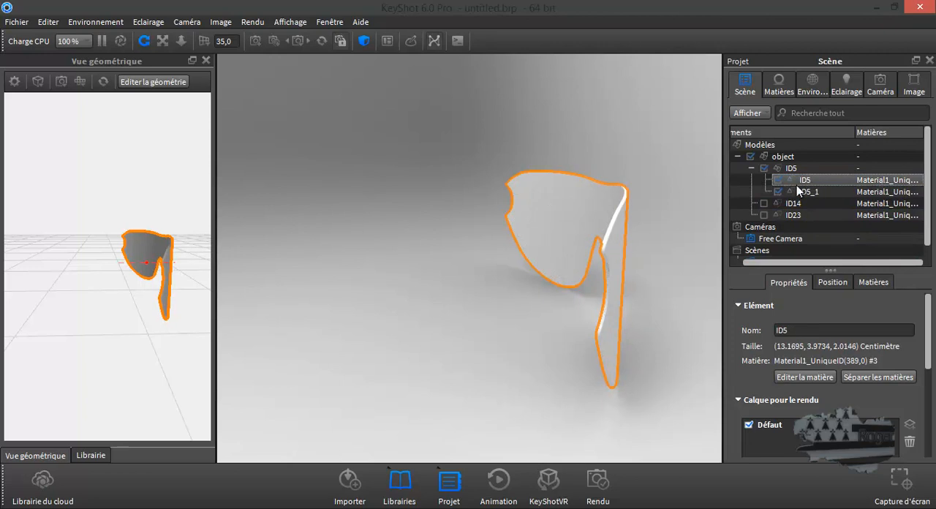
Open the material of the inner lens part ID5_1 and set its type to Verre.
double_click(544, 215)
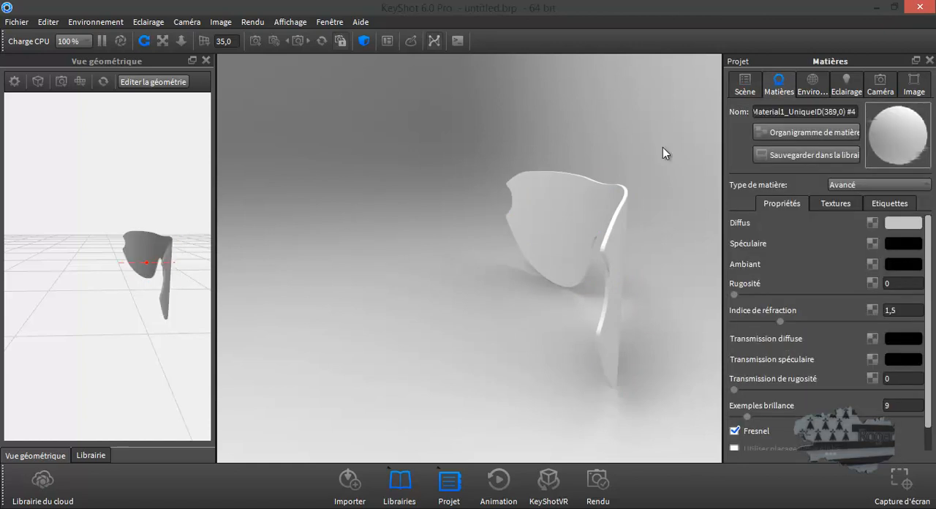
left_click(745, 84)
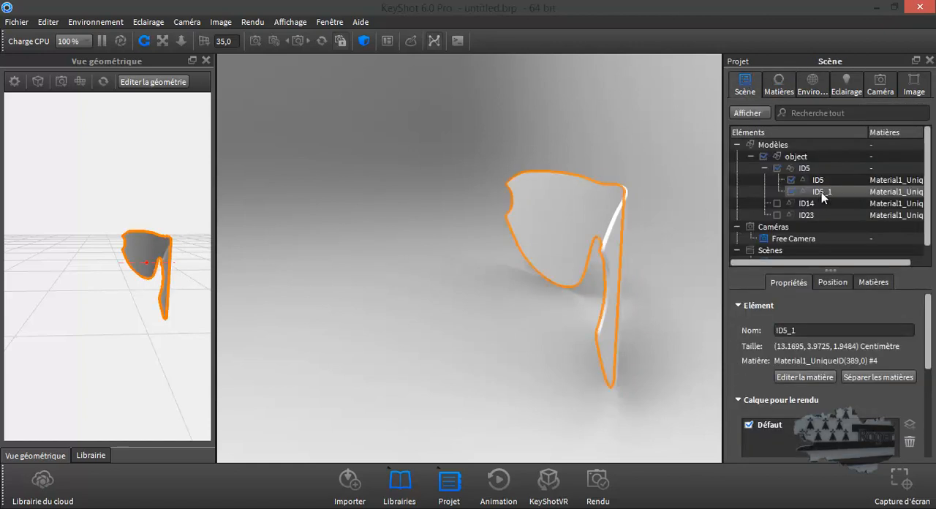
left_click(779, 84)
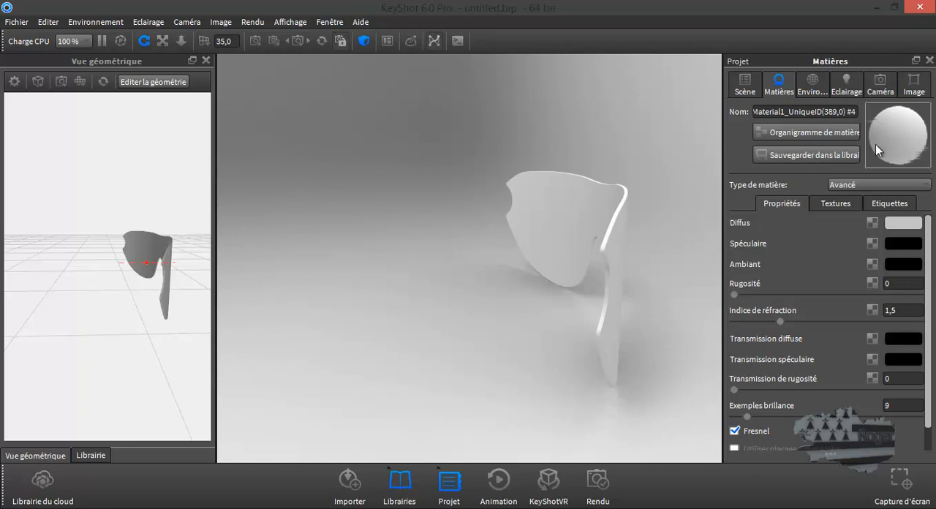
left_click(851, 186)
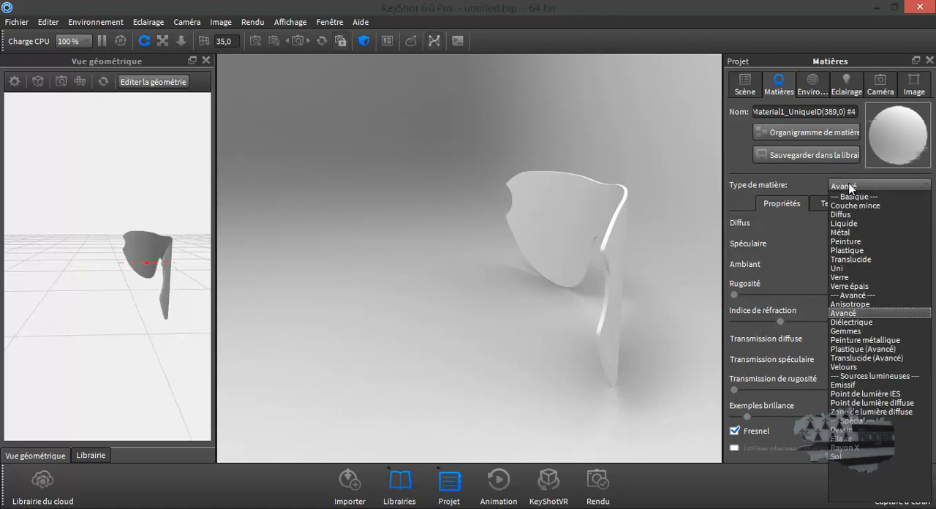
left_click(848, 277)
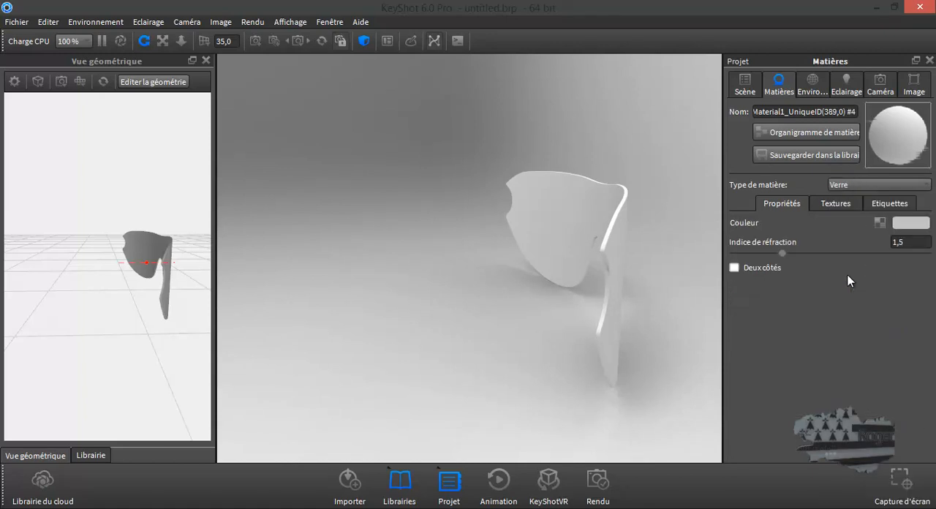
left_click_drag(641, 296, 669, 317)
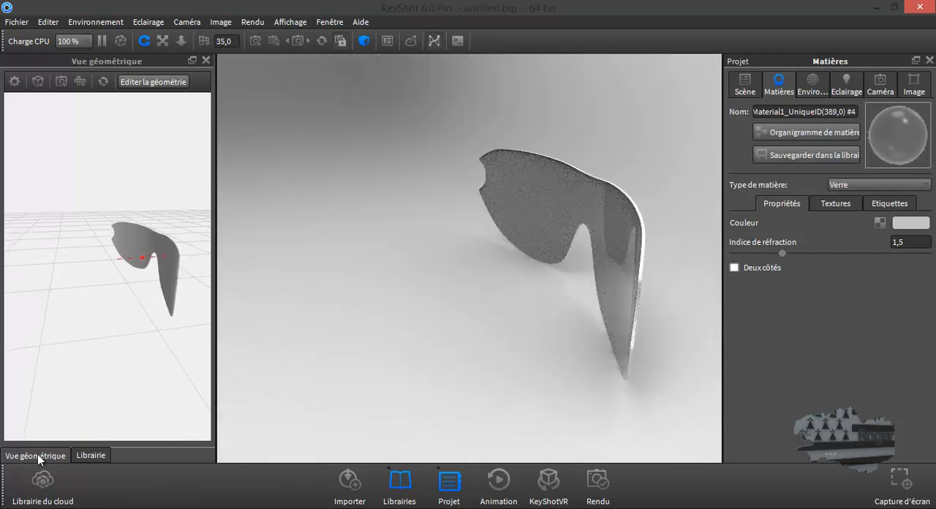
Find the garage environment in the library and apply it to the scene.
left_click(89, 455)
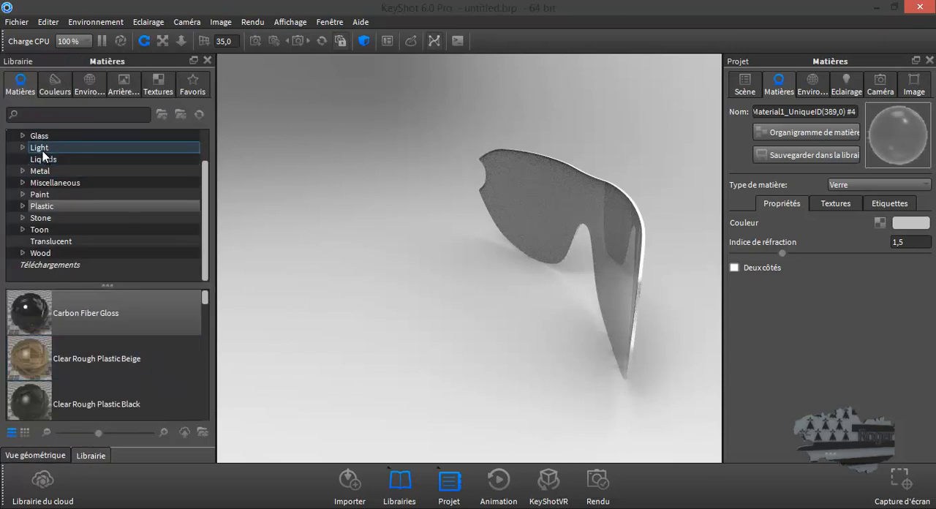
left_click(90, 88)
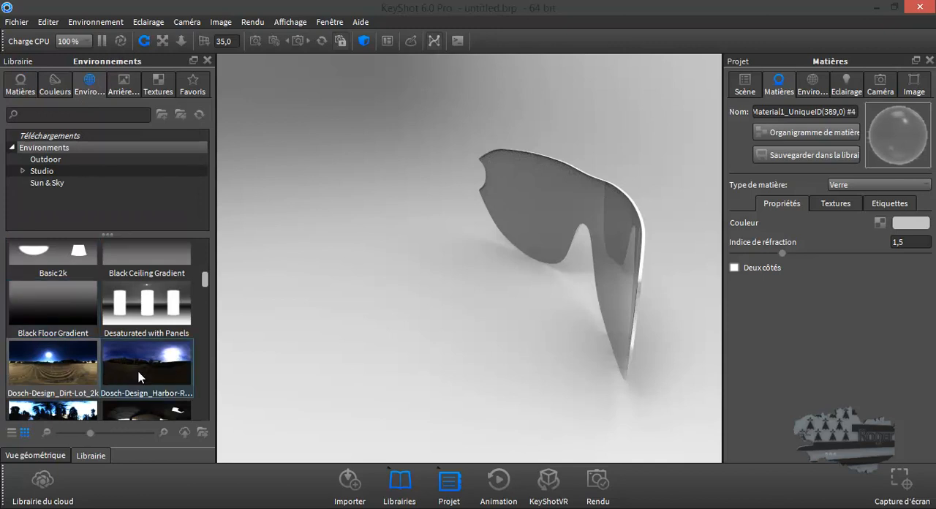
scroll(139, 371, "down", 5)
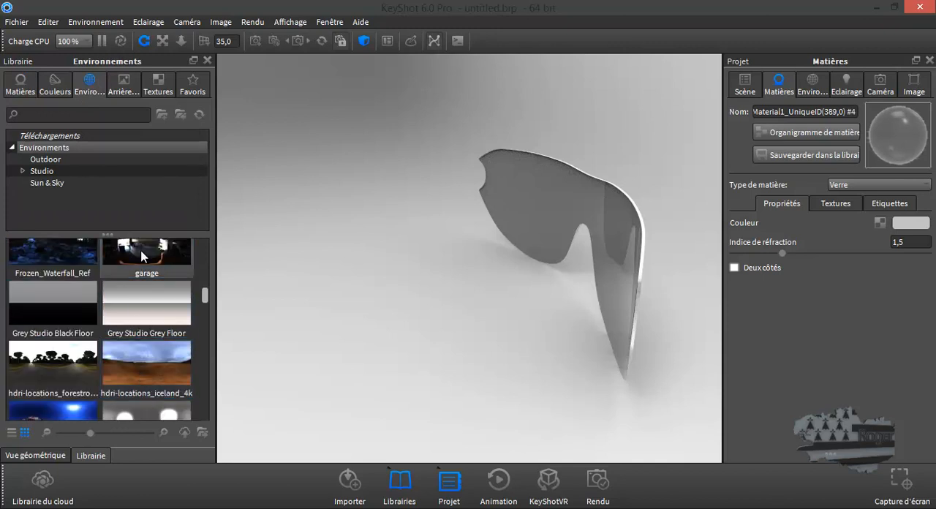
scroll(142, 258, "up", 1)
mouse_move(143, 266)
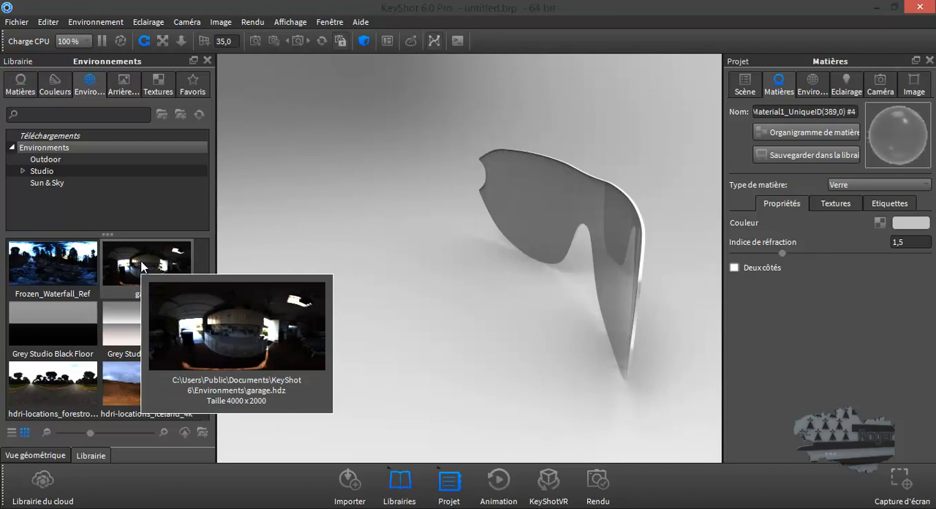
double_click(142, 266)
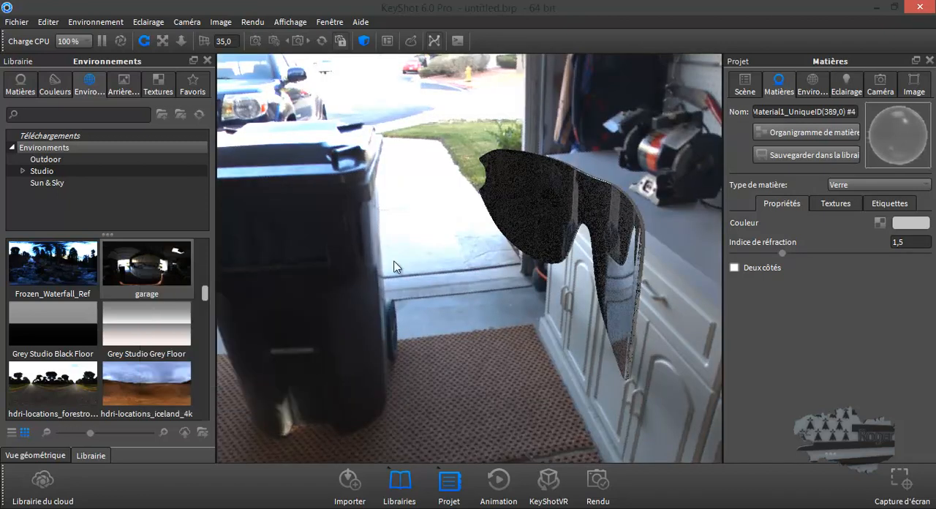
mouse_move(564, 249)
left_mouse_down()
mouse_move(522, 244)
mouse_move(630, 242)
mouse_move(636, 226)
mouse_move(623, 238)
mouse_move(534, 242)
mouse_move(438, 243)
mouse_move(422, 229)
mouse_move(580, 246)
mouse_move(574, 251)
left_mouse_up()
scroll(387, 246, "up", 4)
scroll(387, 245, "down", 5)
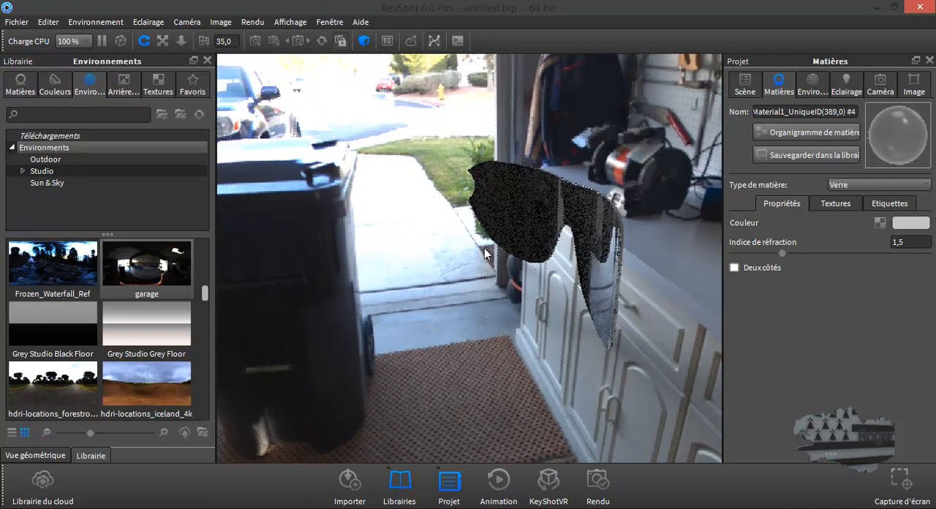
left_click_drag(488, 253, 411, 256)
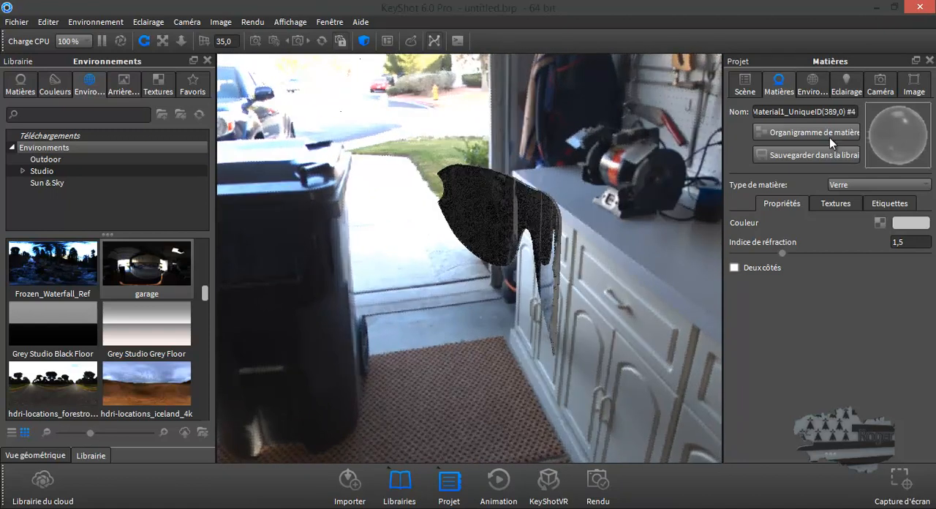
Switch the environment background to Couleur and set it to black (RGB 0, 0, 0).
left_click(813, 86)
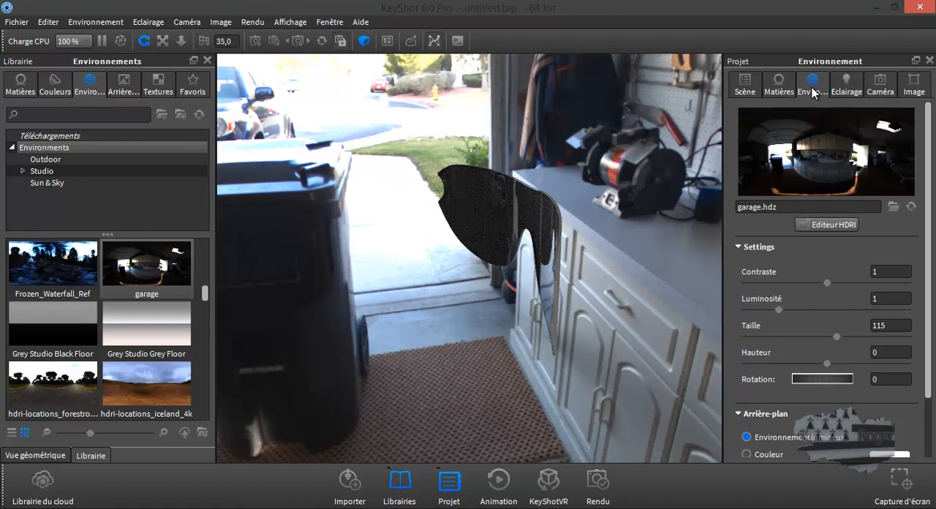
left_click(747, 454)
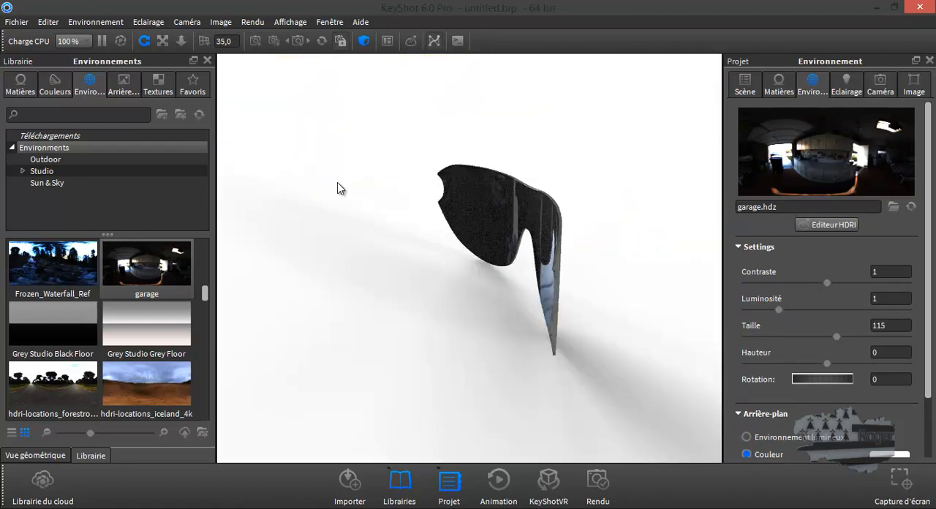
left_click(890, 454)
left_click(687, 233)
left_click_drag(680, 232, 633, 269)
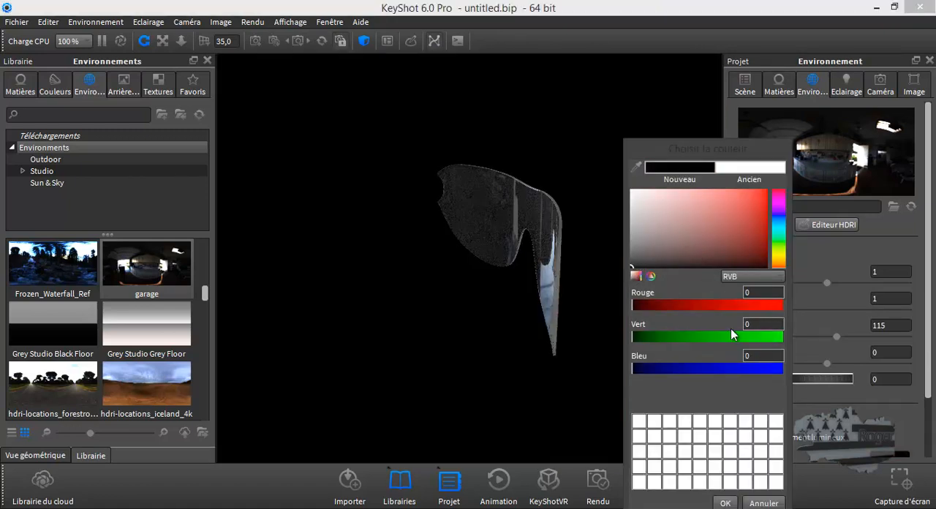
left_click_drag(732, 150, 711, 97)
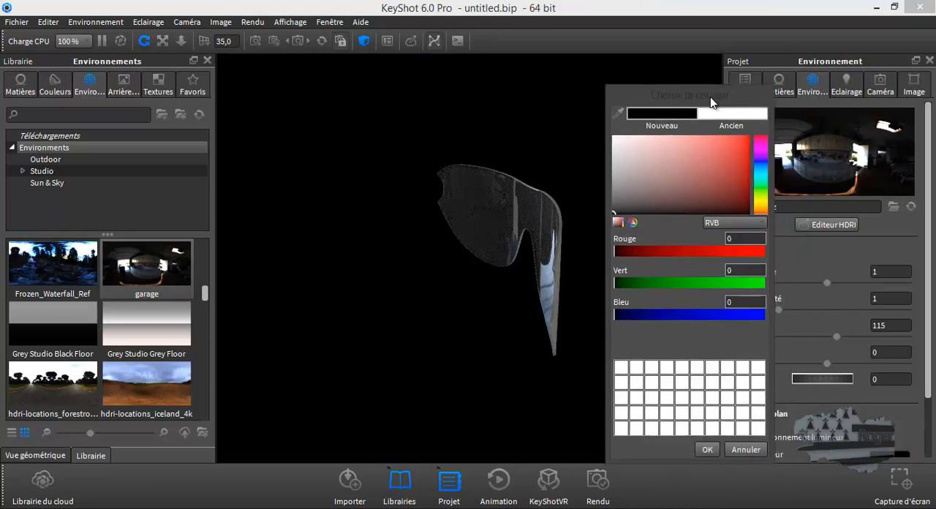
left_click(713, 452)
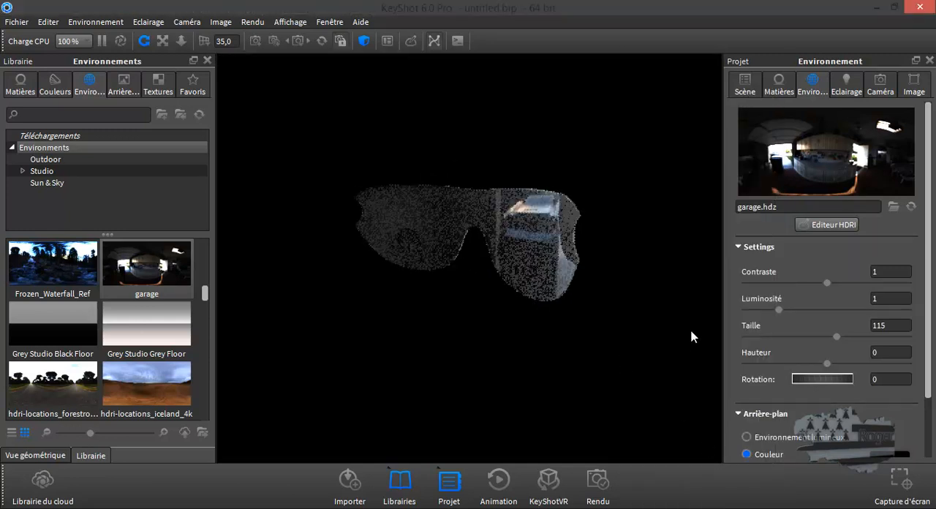
Open the material of the outer lens part ID5 and set its type to Métal.
left_click_drag(694, 336, 491, 287)
double_click(469, 273)
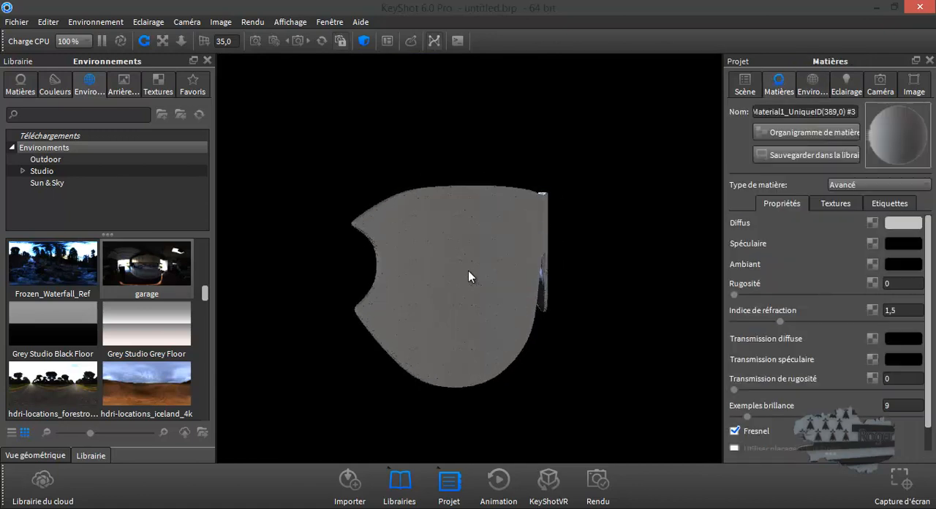
left_click(855, 184)
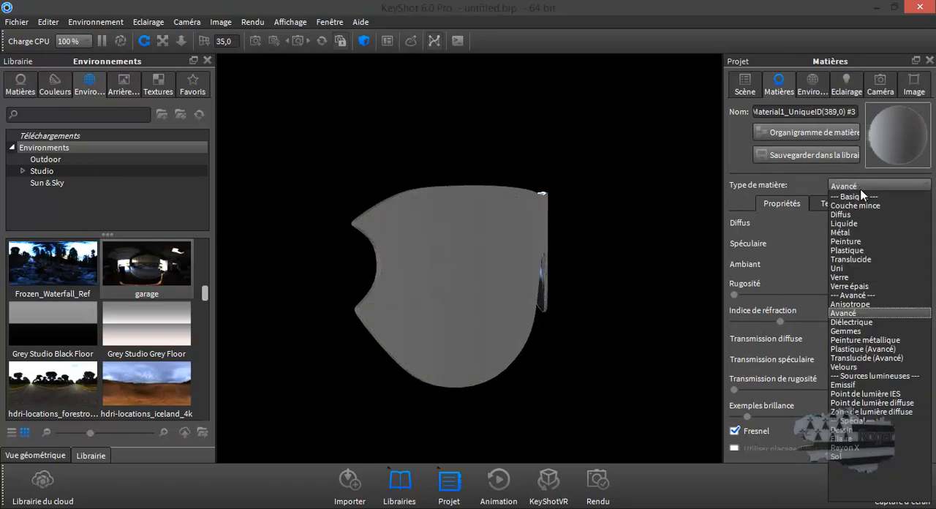
left_click(856, 232)
left_click_drag(681, 277, 628, 301)
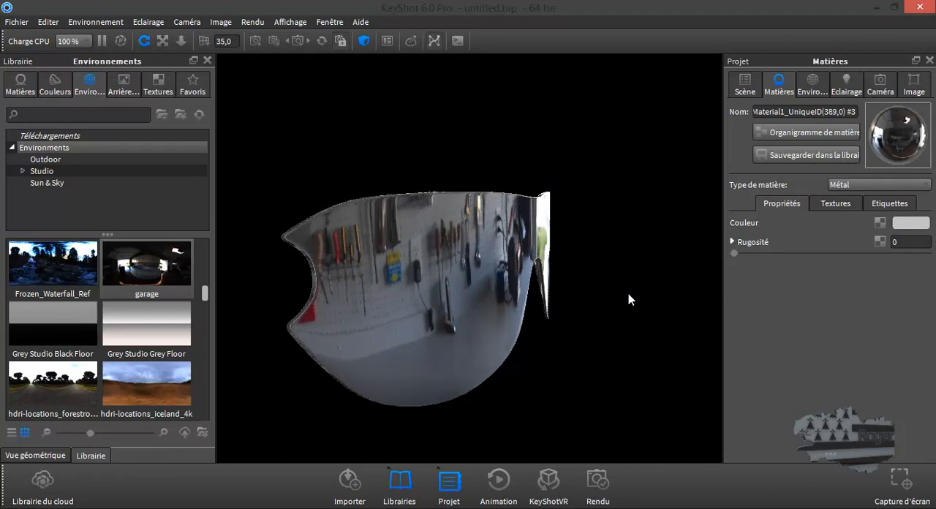
Add a Dégradé couleurs texture to the metal's colour channel with the gradient type Indiquer la direction.
left_click(834, 204)
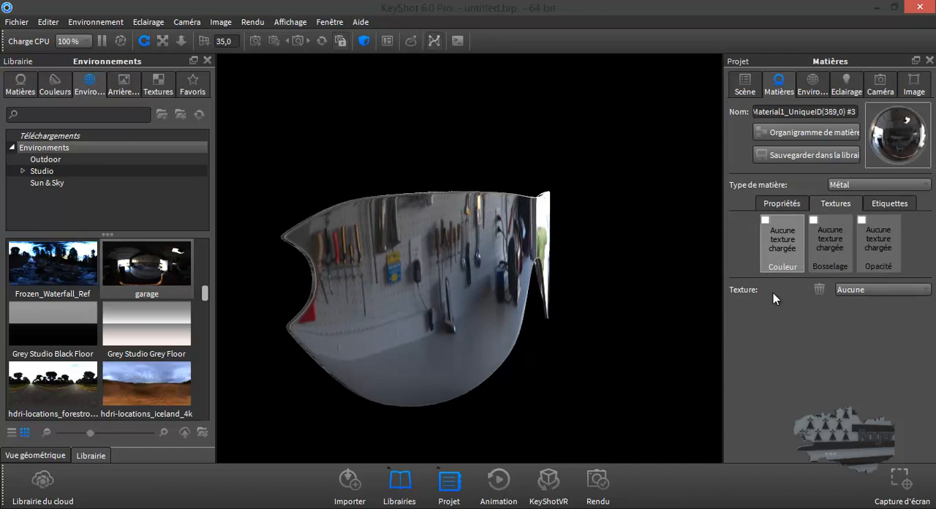
left_click(869, 291)
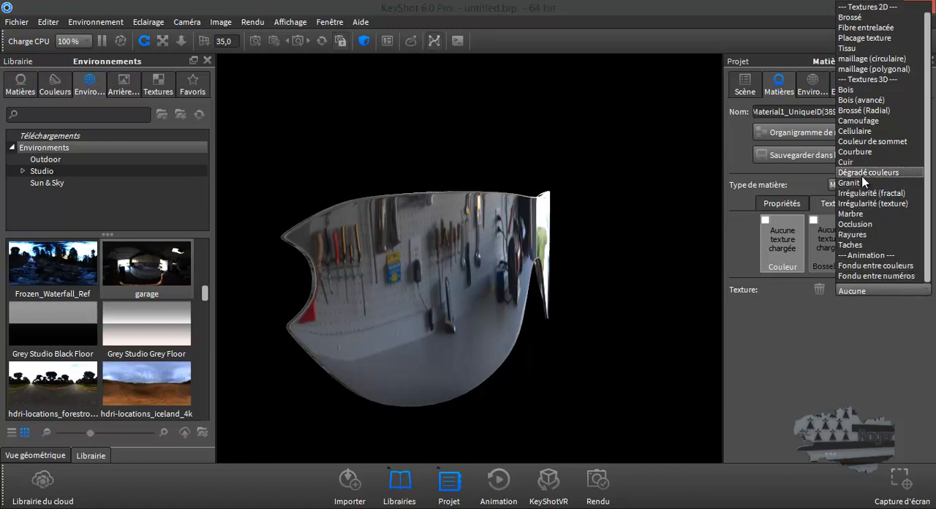
left_click(861, 172)
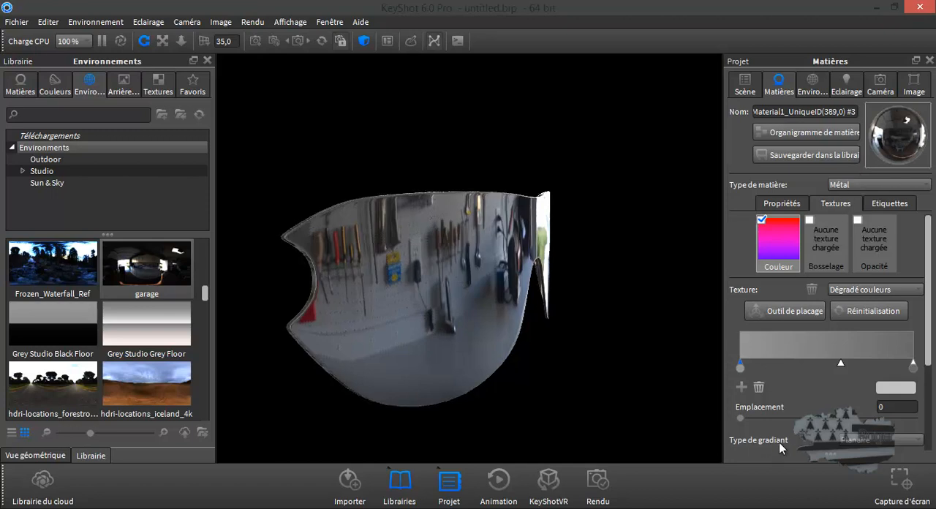
left_click(868, 444)
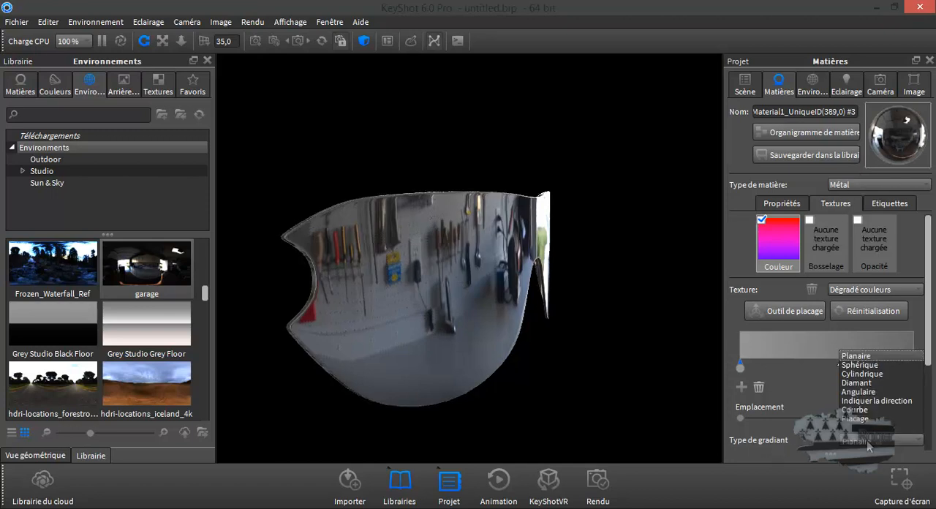
left_click(863, 402)
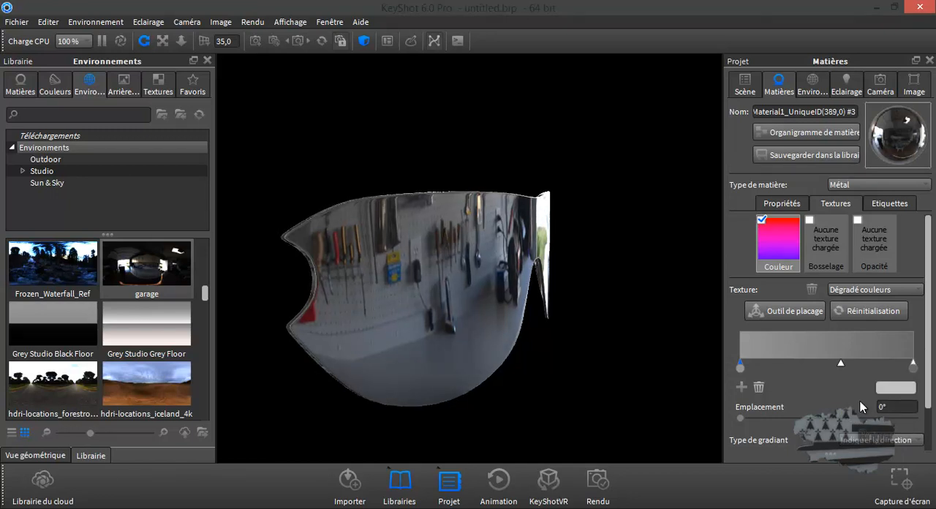
Set the gradient's start colour at 0° to blue (RGB 7, 90, 244).
double_click(741, 368)
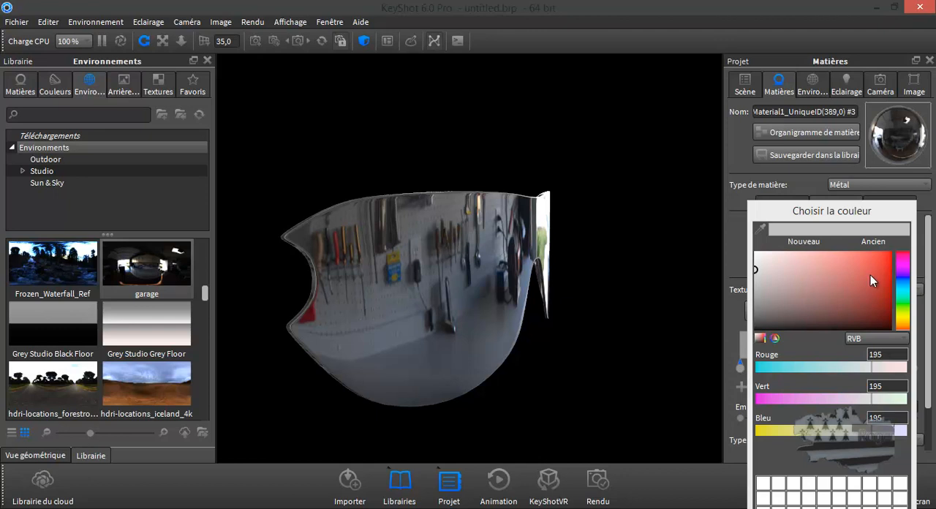
left_click(905, 284)
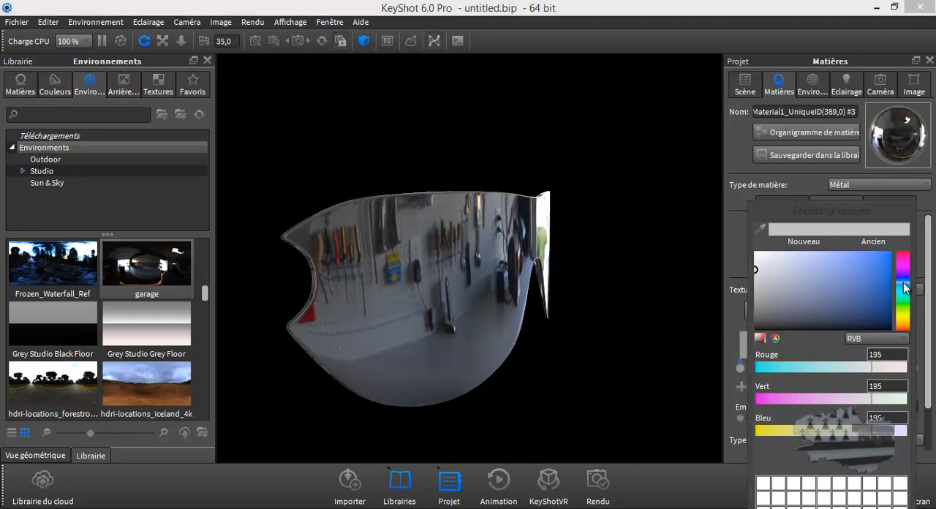
left_click(887, 255)
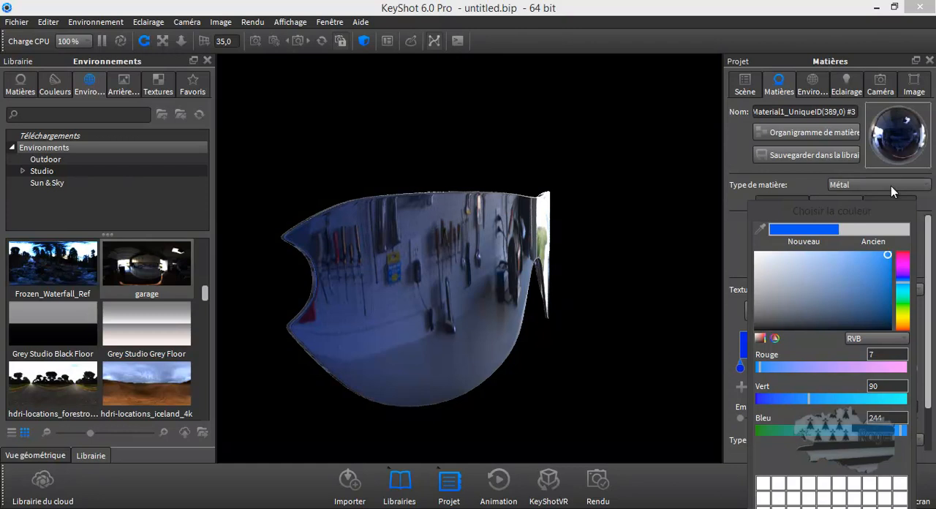
Set the gradient's end colour at 90° to red (RGB 195, 16, 63).
left_click_drag(802, 214, 619, 160)
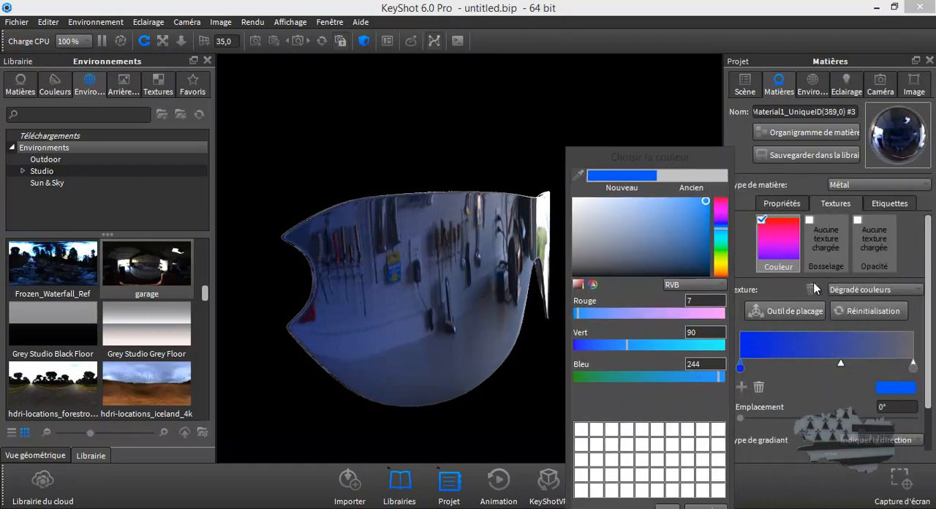
left_click(914, 369)
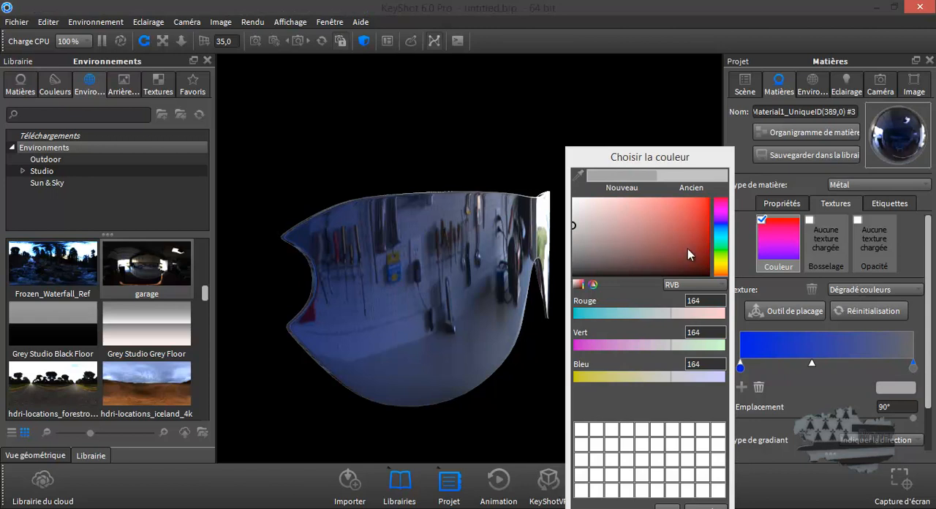
left_click(720, 207)
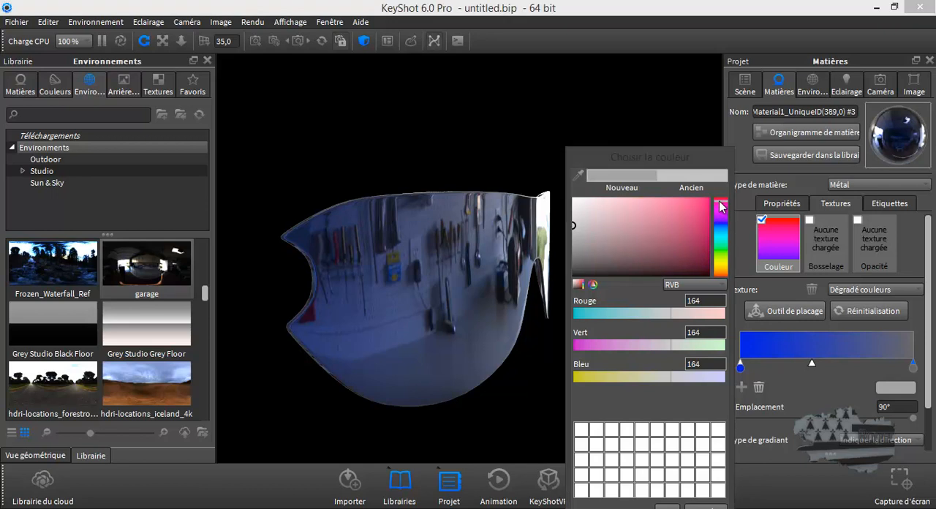
left_click(700, 215)
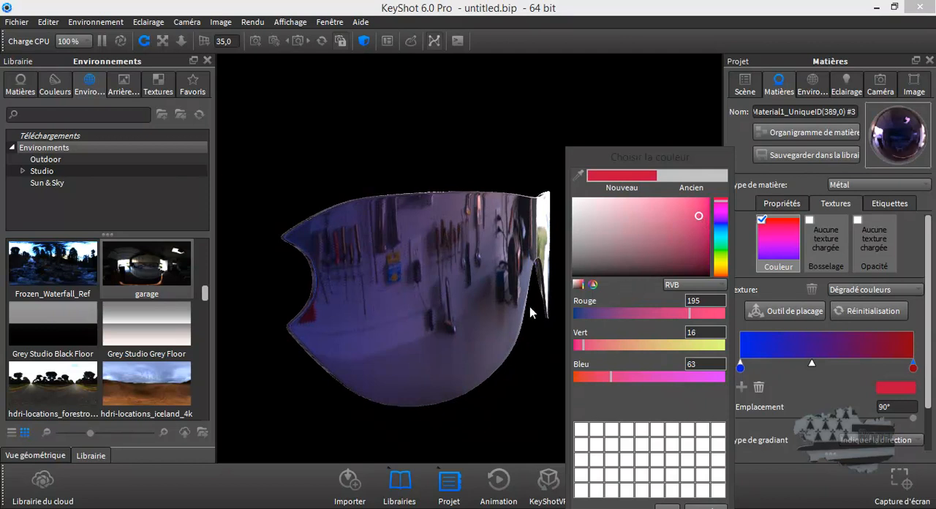
scroll(449, 331, "up", 3)
mouse_move(449, 331)
left_mouse_down()
mouse_move(402, 329)
mouse_move(371, 305)
mouse_move(435, 290)
mouse_move(491, 322)
mouse_move(466, 333)
left_mouse_up()
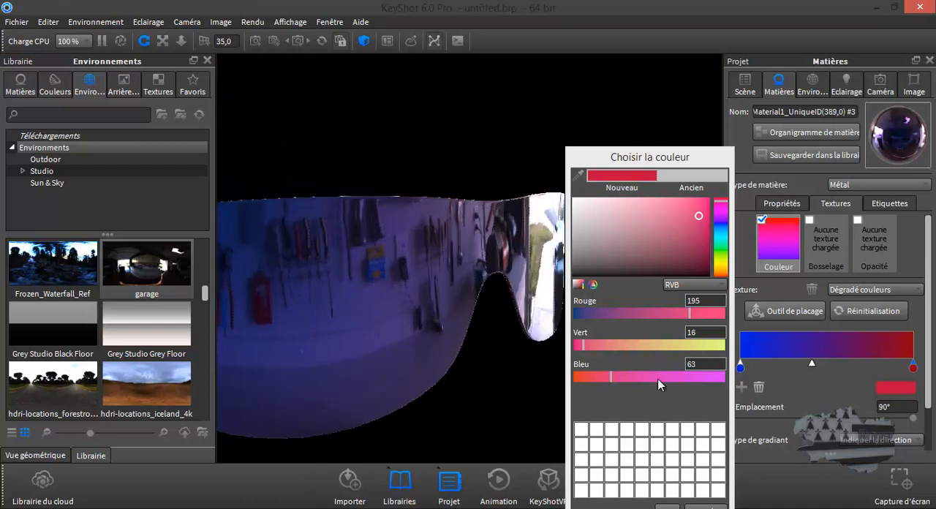
left_click(671, 506)
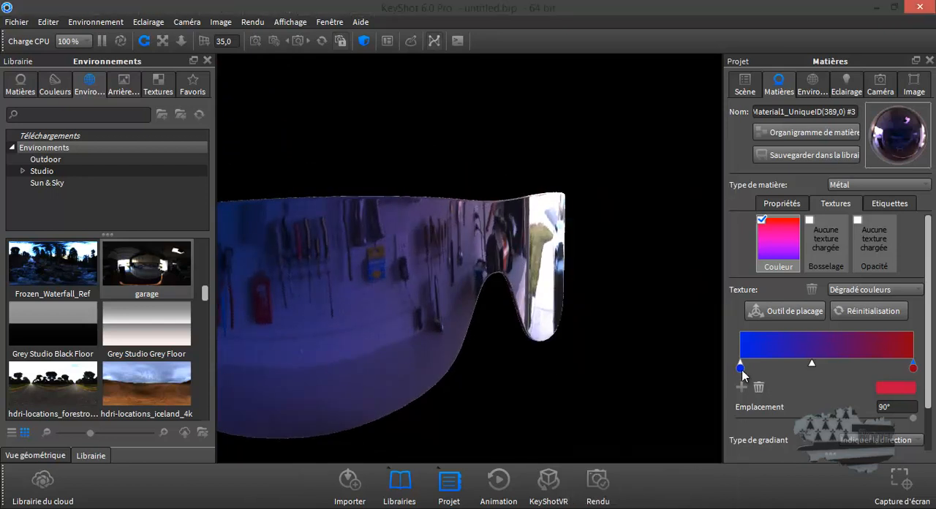
Shift the gradient's blue stop slightly inward and move its red stop to 59°, checking the lens from another angle.
left_click_drag(757, 367, 768, 368)
left_click_drag(912, 367, 854, 370)
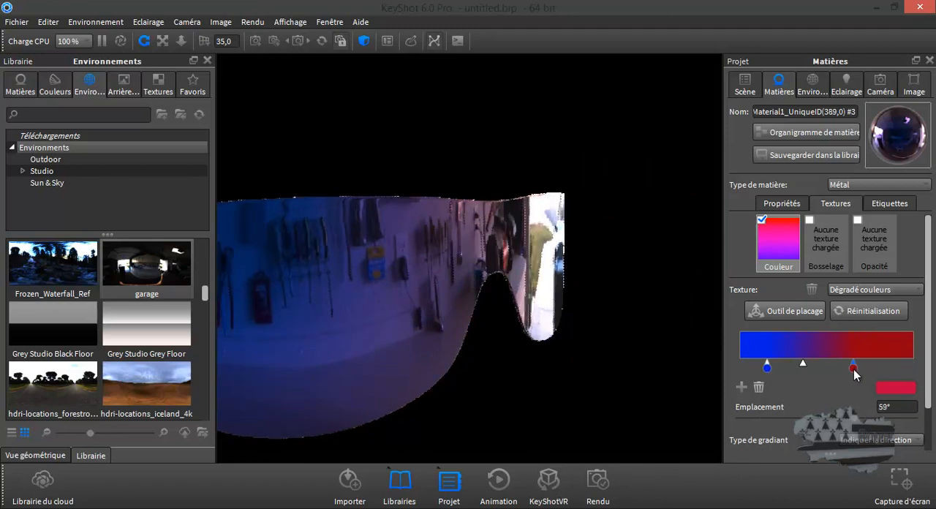
left_click_drag(647, 357, 481, 276)
left_click_drag(597, 326, 454, 349)
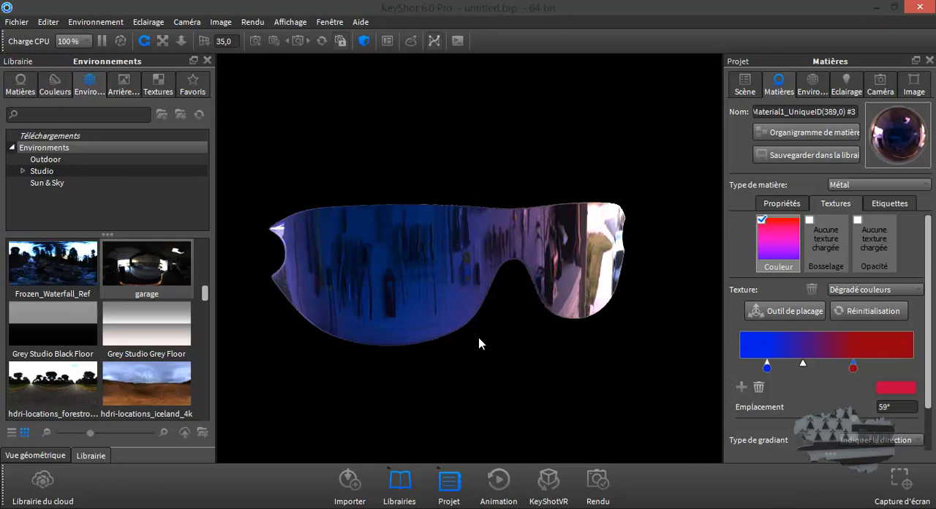
left_click(813, 135)
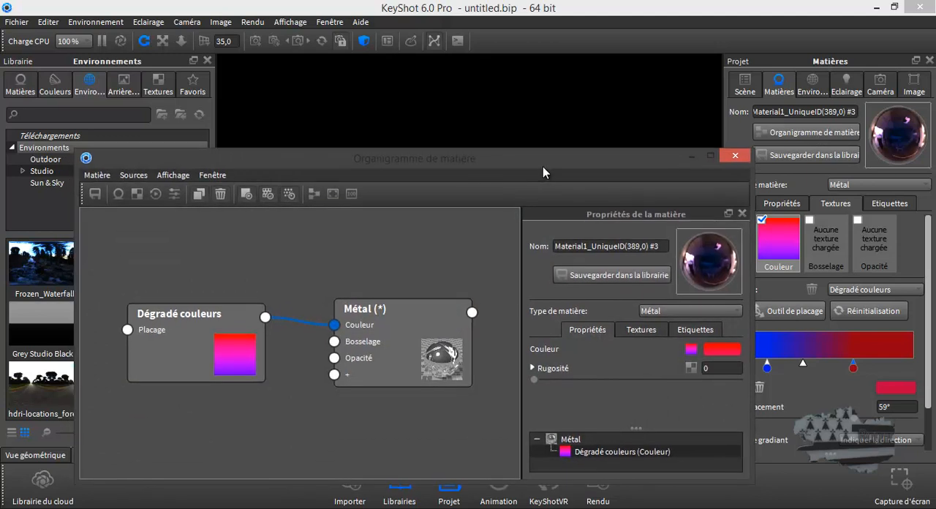
left_click_drag(542, 166, 545, 179)
left_click(726, 168)
Add a Cube geometry to the scene.
left_click_drag(498, 206, 497, 276)
scroll(497, 277, "down", 5)
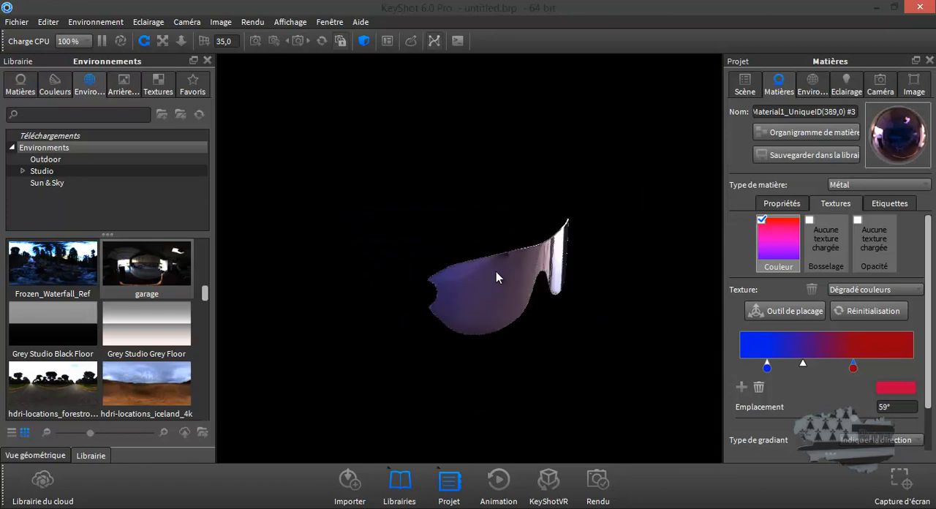
left_click_drag(490, 277, 420, 280)
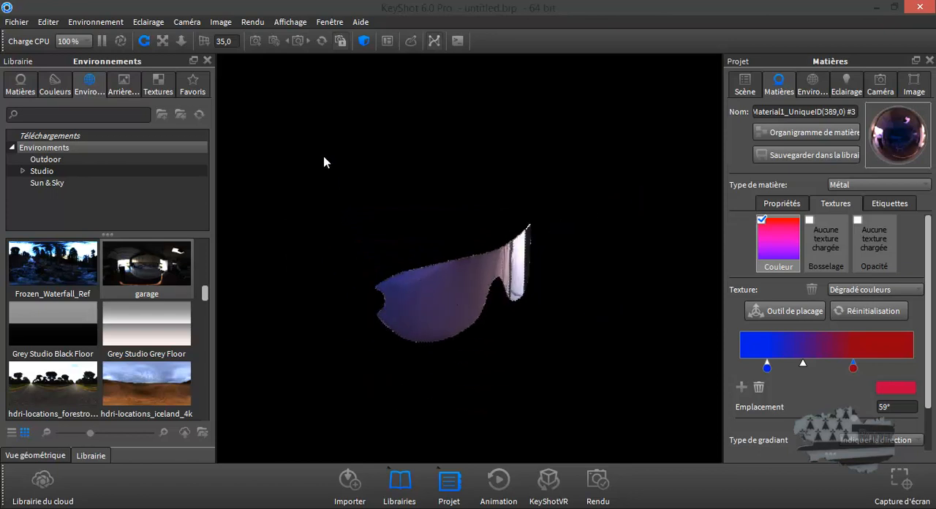
left_click(50, 22)
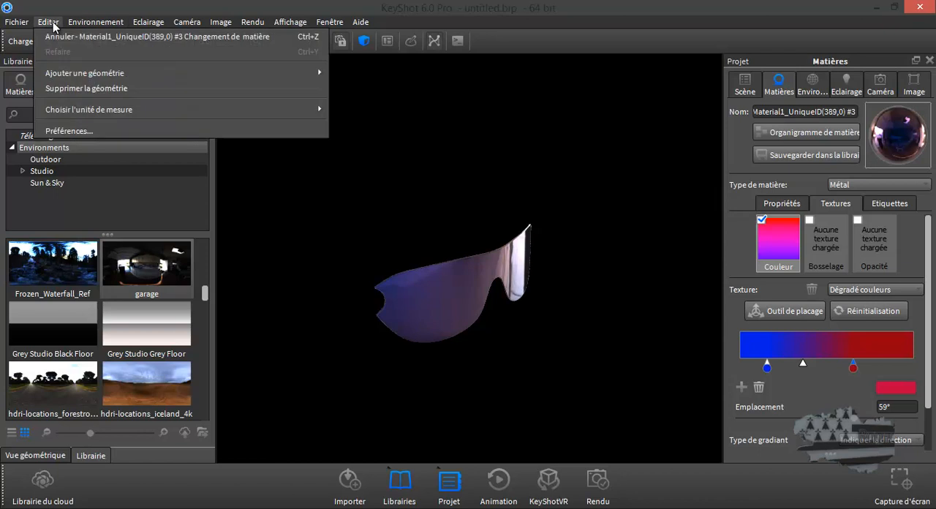
mouse_move(75, 76)
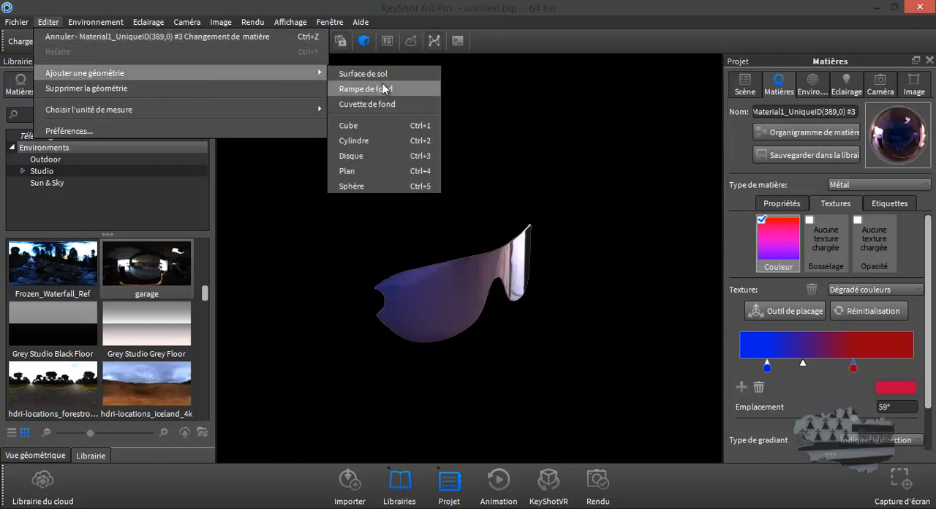
left_click(374, 130)
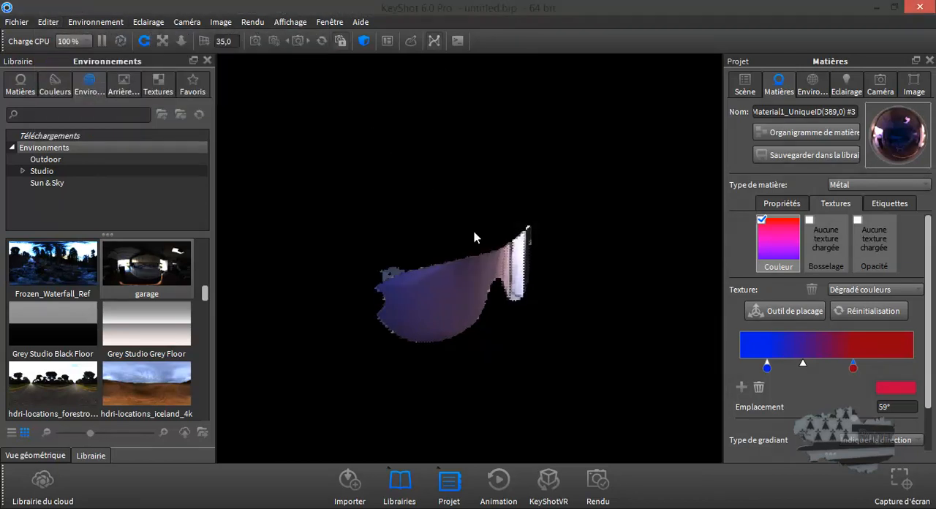
Scale the cube to about 2.16 and move it along Z to about -3.97, beside the lens.
left_click(745, 84)
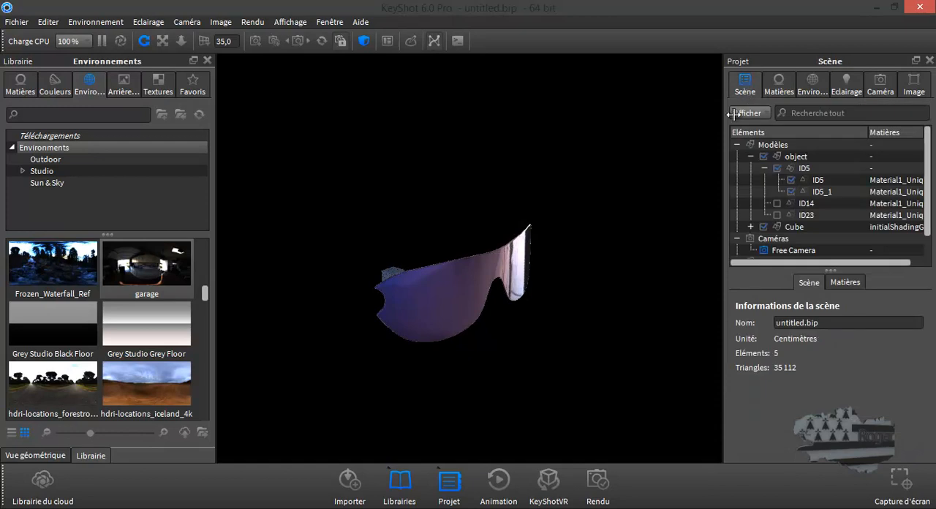
left_click(791, 228)
left_click(832, 282)
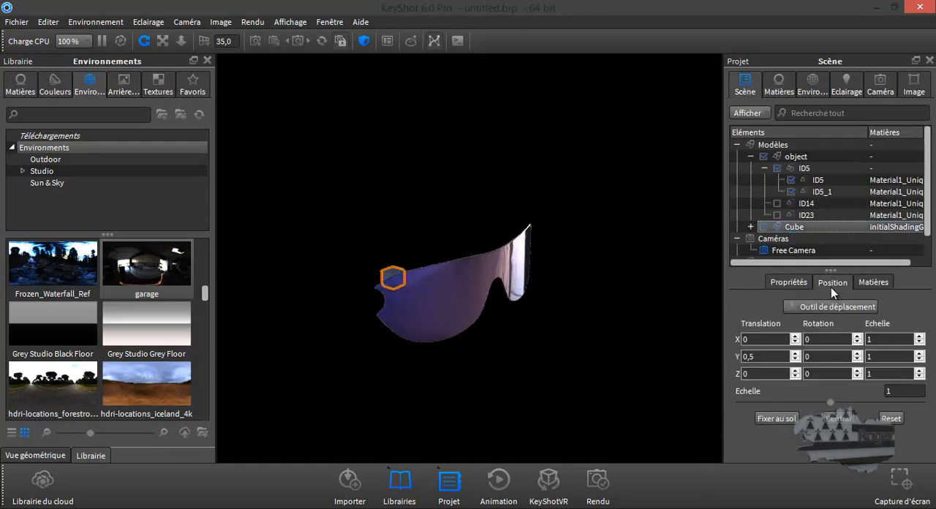
left_click(830, 304)
left_click_drag(408, 287, 434, 262)
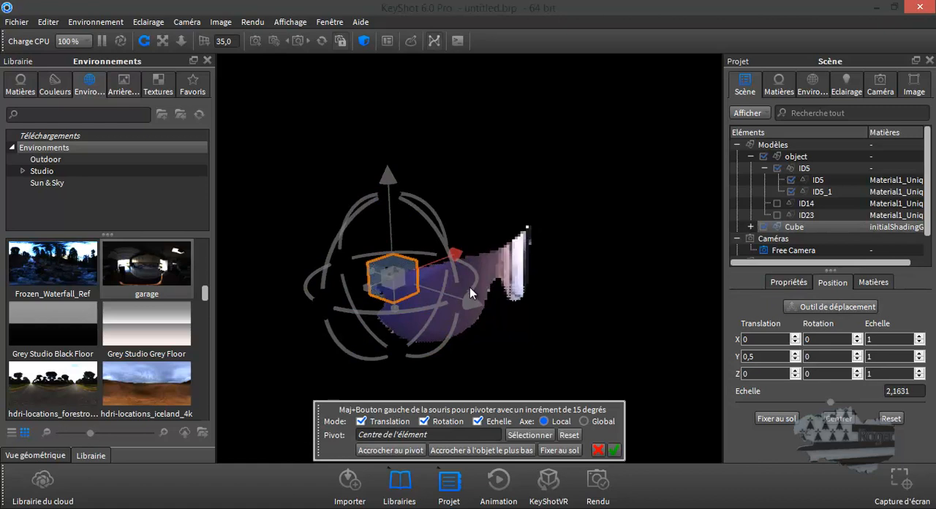
left_click_drag(472, 302, 395, 279)
Apply the library material Hard Rough Plastic Blue to the cube.
left_click(20, 84)
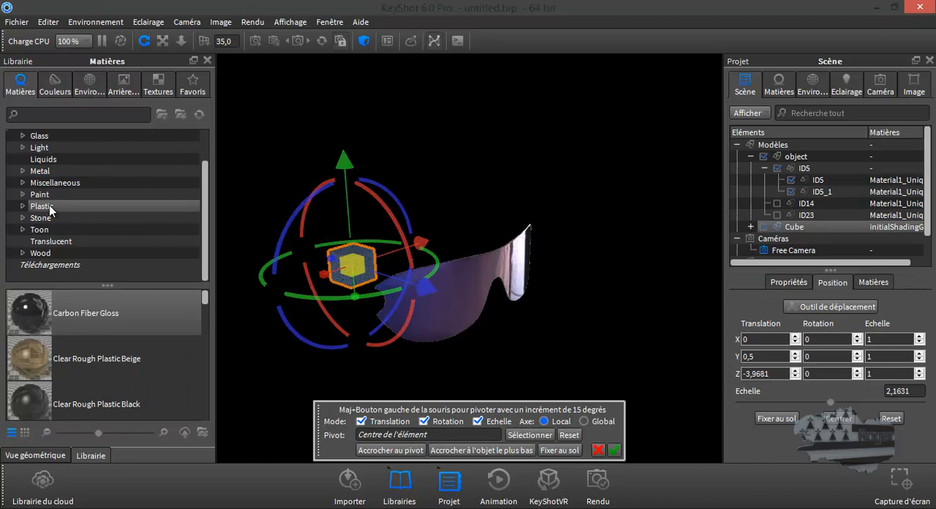
scroll(60, 345, "down", 5)
scroll(61, 345, "down", 10)
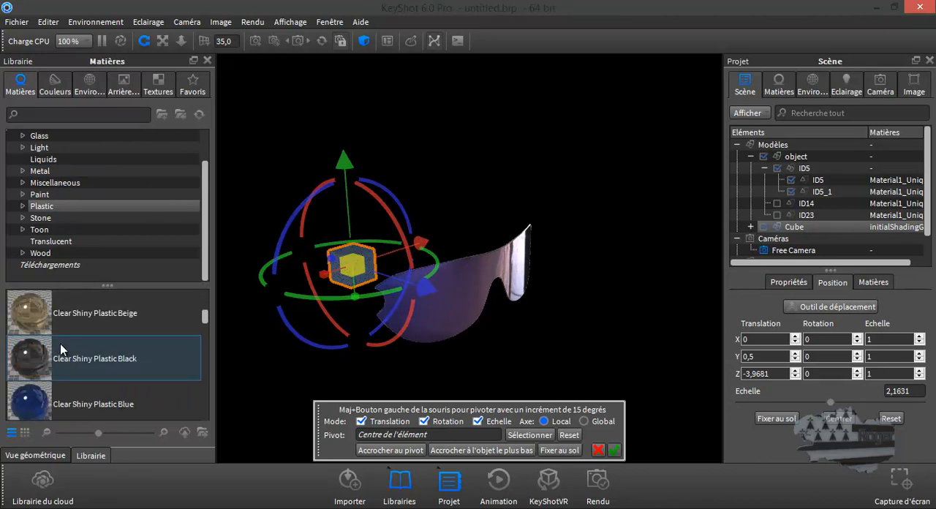
scroll(60, 344, "down", 1)
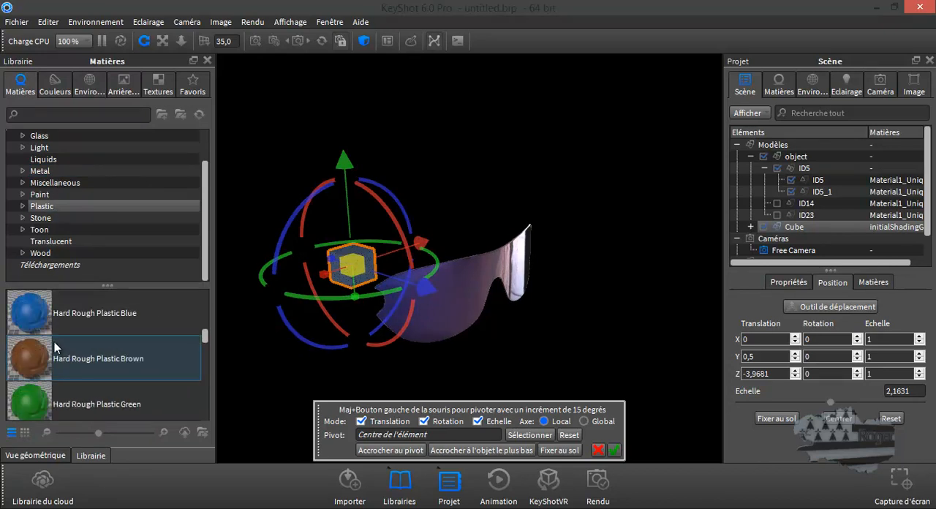
left_click_drag(44, 315, 346, 253)
Add a Sphère geometry to the scene.
left_click(49, 22)
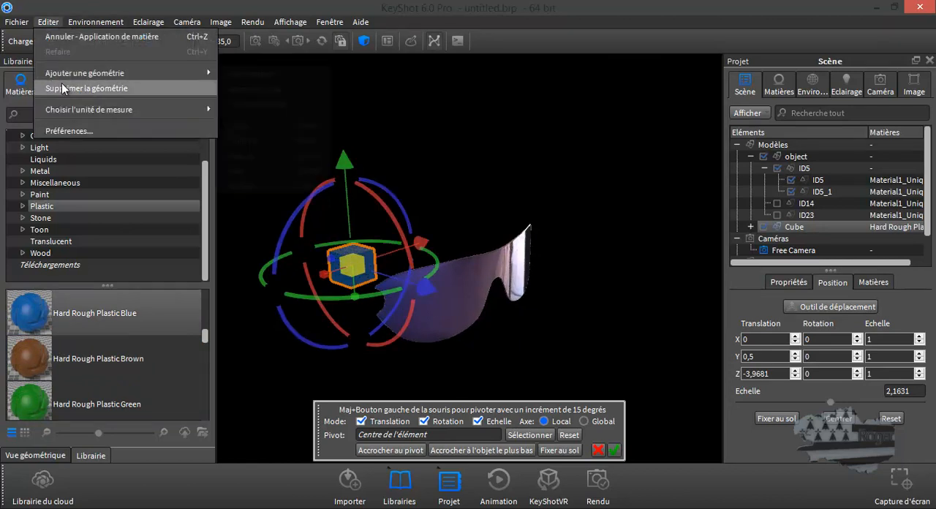
mouse_move(76, 73)
left_click(254, 184)
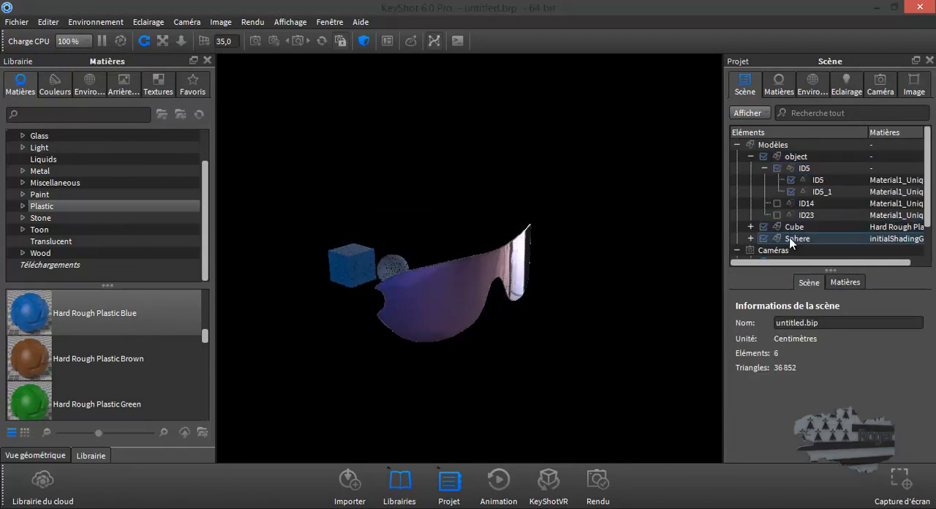
Move the sphere along Z to about 14.55 and scale it to about 1.4.
left_click(793, 238)
left_click(833, 283)
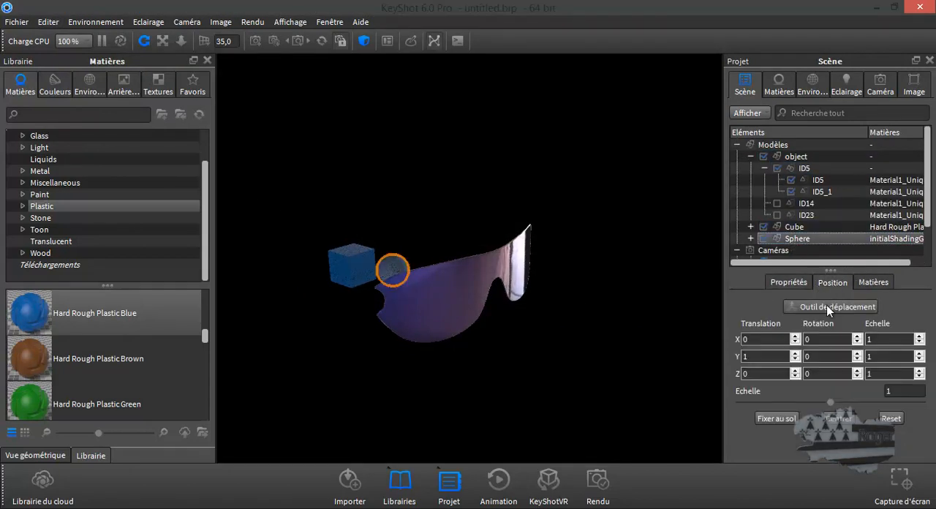
left_click(827, 305)
left_click_drag(468, 301, 727, 384)
left_click_drag(614, 329, 631, 326)
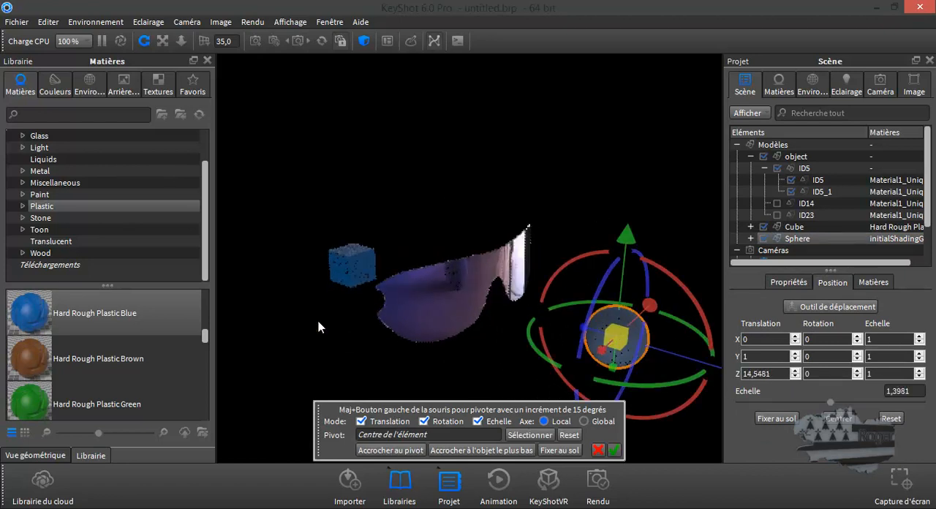
Apply the library material Hard Rough Plastic Orange to the sphere and accept its new placement.
scroll(87, 365, "down", 2)
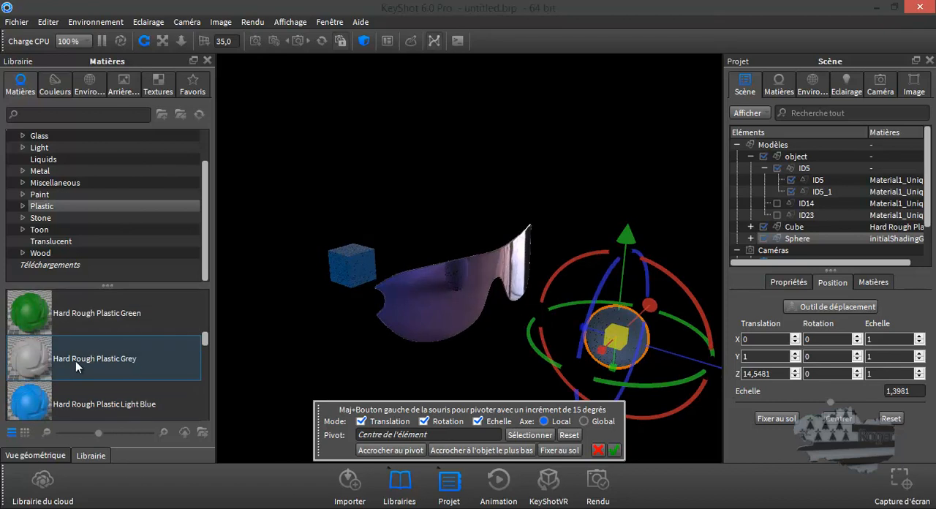
scroll(37, 368, "down", 2)
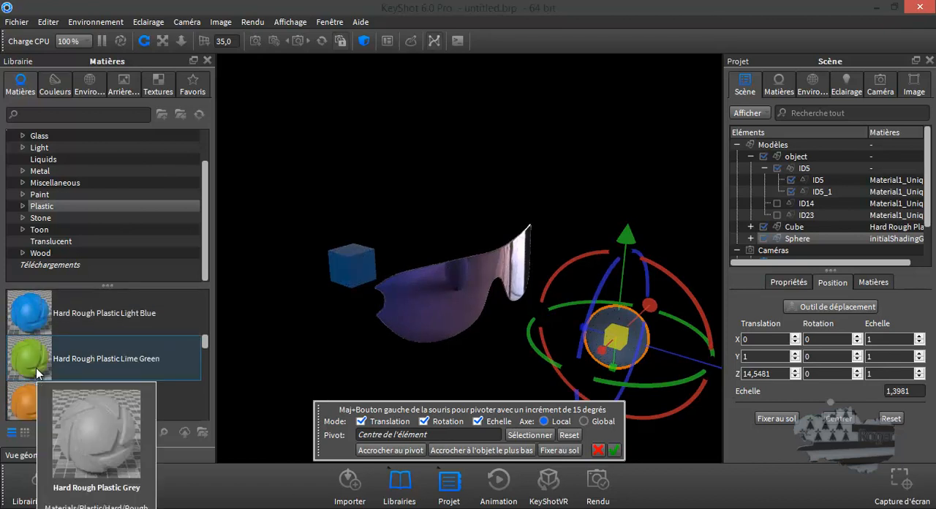
scroll(23, 410, "down", 1)
left_click_drag(24, 410, 175, 370)
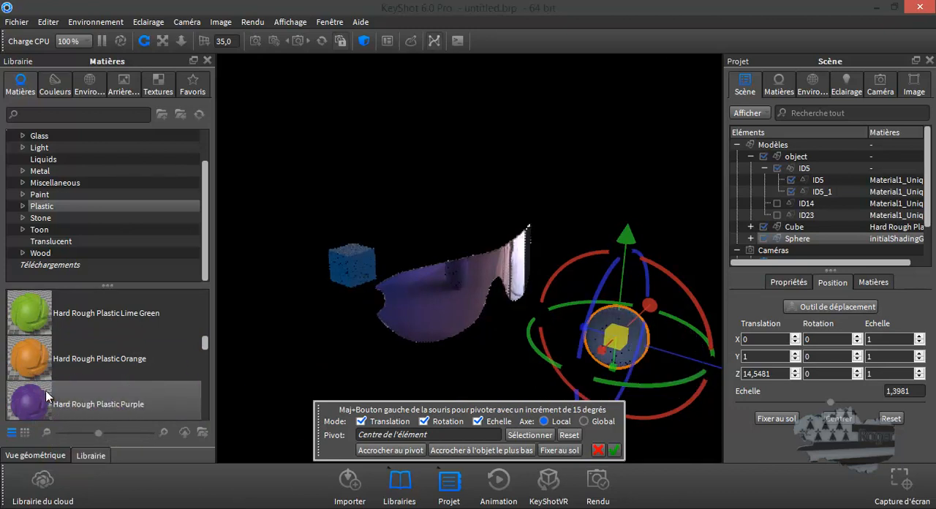
left_click_drag(29, 358, 618, 350)
left_click_drag(485, 328, 767, 308)
left_click(614, 451)
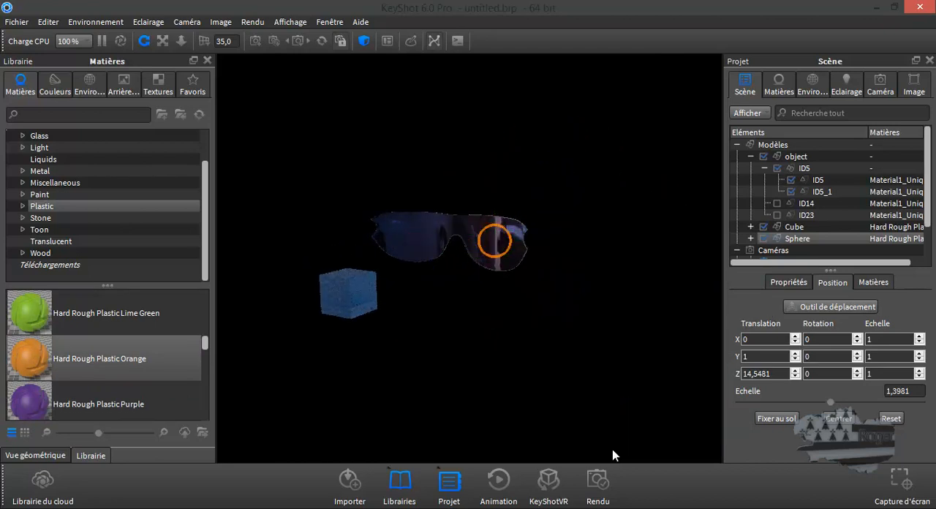
Examine the lens from several angles for its directional colours and the reflections of the cube and sphere.
left_click(449, 341)
left_click_drag(456, 343, 477, 347)
scroll(480, 234, "up", 6)
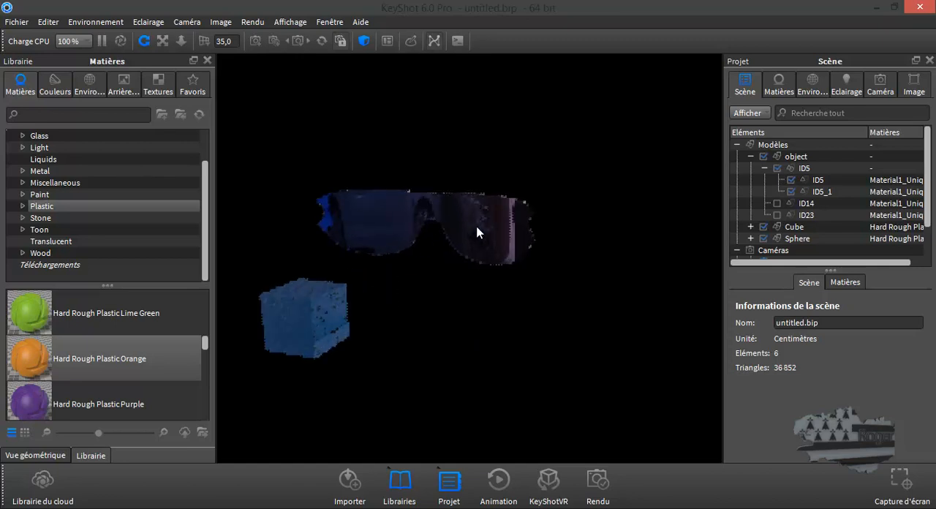
left_click_drag(483, 309, 392, 319)
scroll(392, 313, "down", 8)
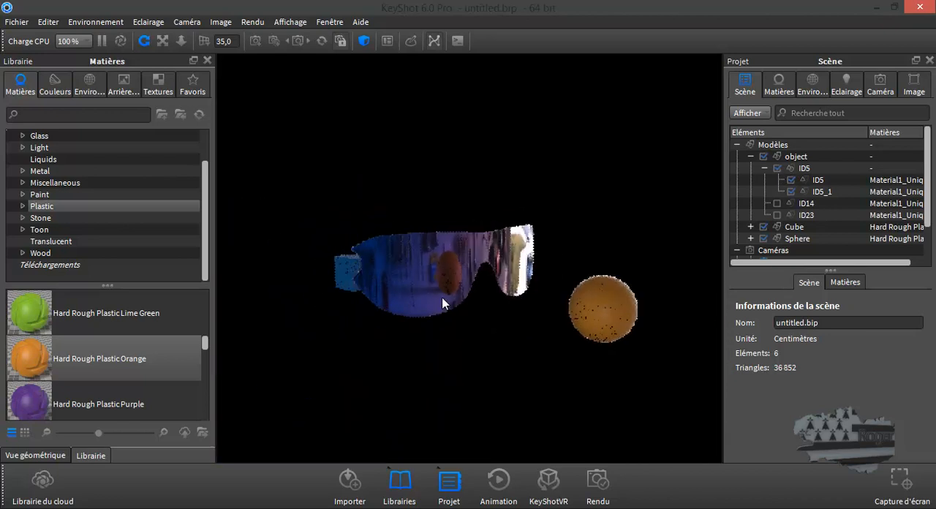
left_click_drag(439, 273, 708, 278)
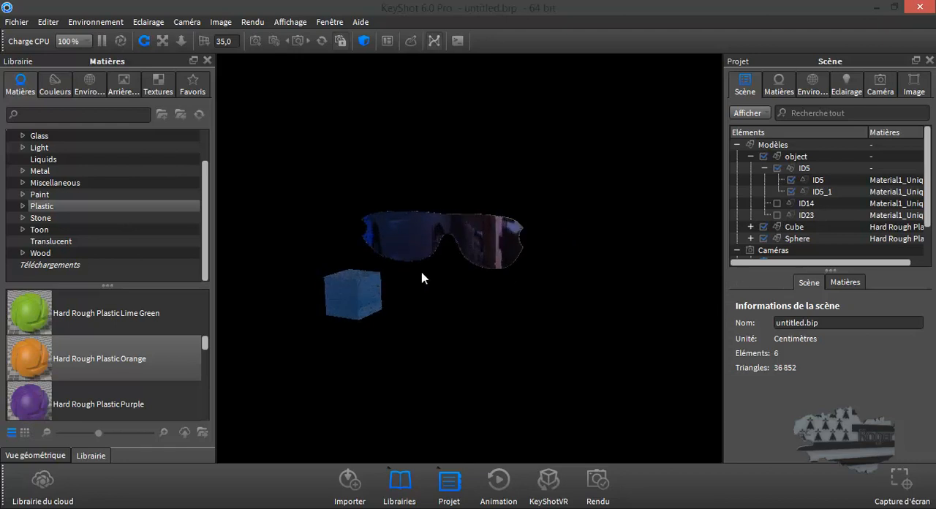
left_click_drag(419, 277, 468, 112)
left_click_drag(475, 156, 475, 137)
scroll(475, 138, "up", 3)
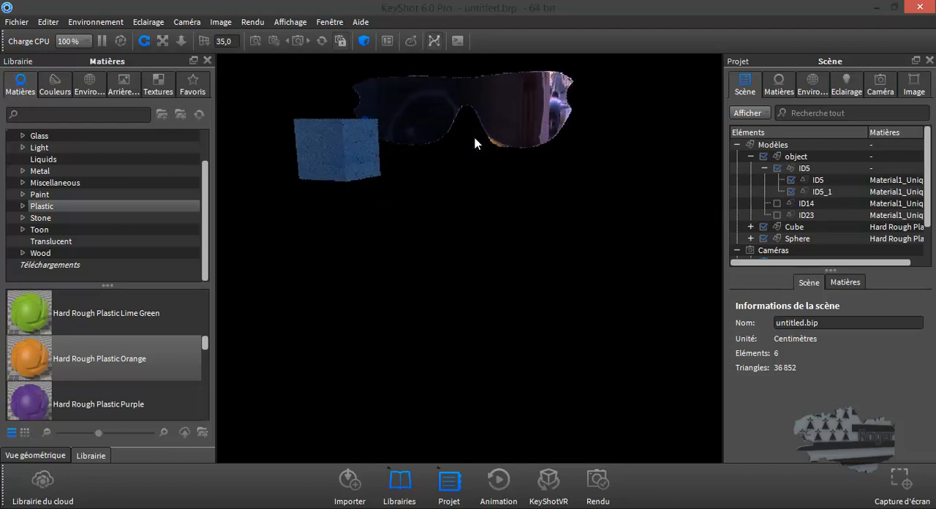
left_click_drag(472, 138, 451, 211)
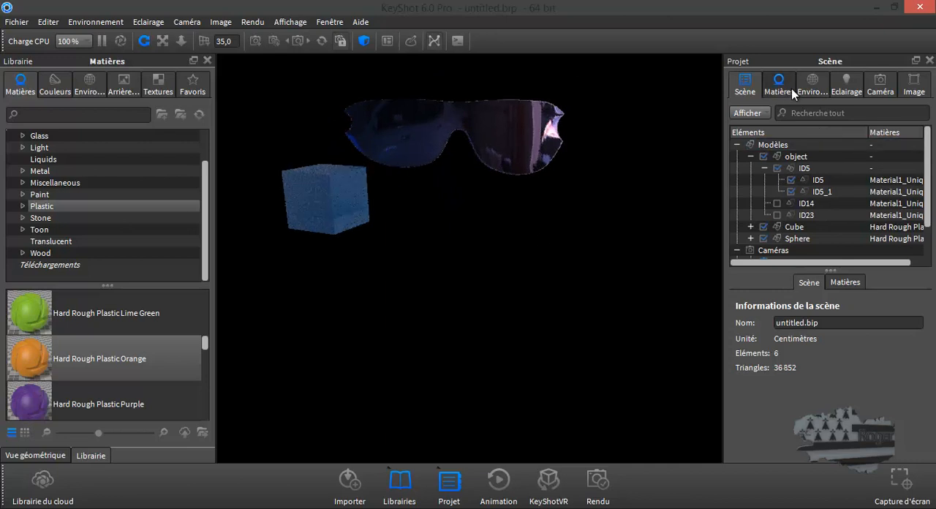
Open the metal material of lens part ID5 in the material graph.
double_click(818, 180)
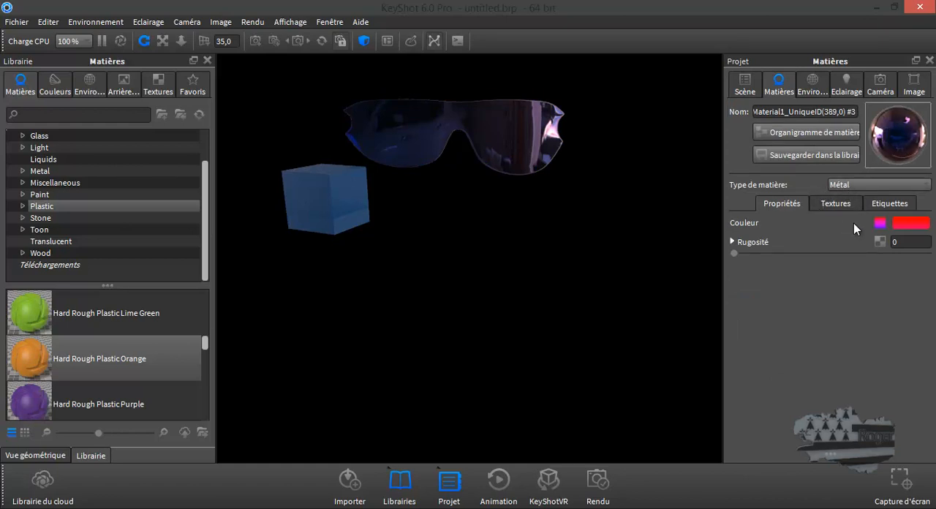
left_click(803, 132)
left_click_drag(547, 172, 577, 187)
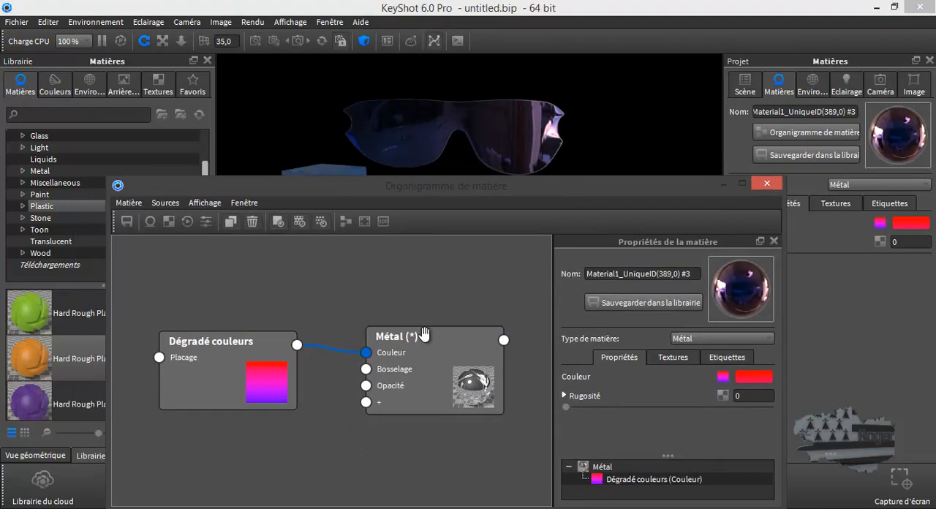
Rearrange the Métal and Dégradé couleurs nodes higher in the graph and add a Masque arrière de surface utility node below them.
left_click_drag(426, 343, 443, 273)
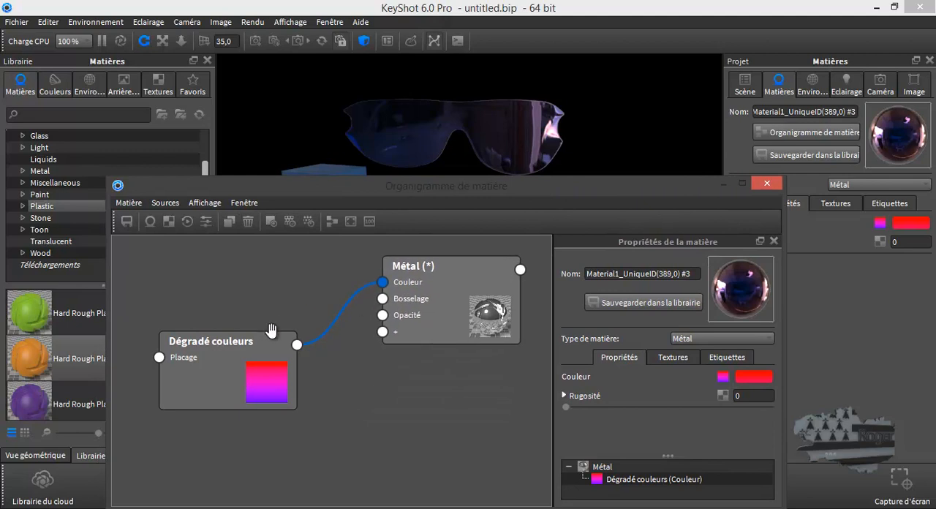
left_click_drag(253, 341, 289, 276)
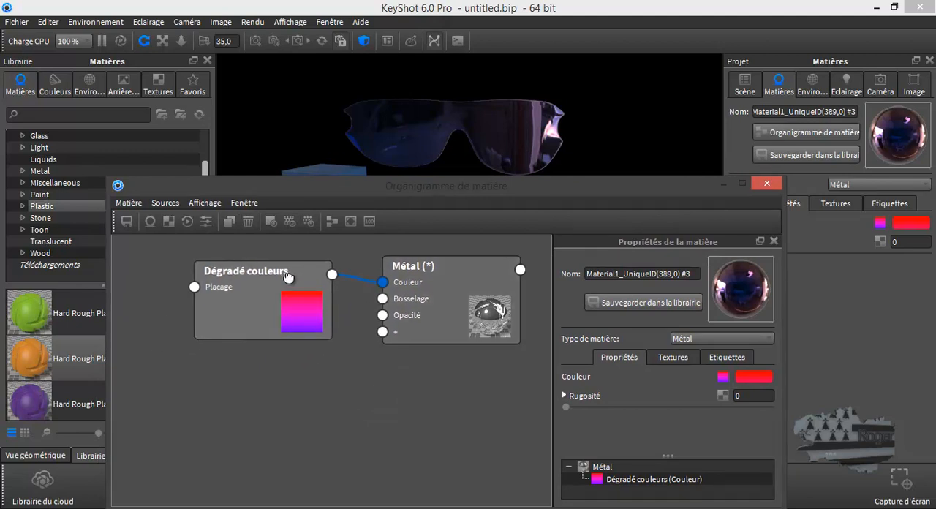
right_click(299, 315)
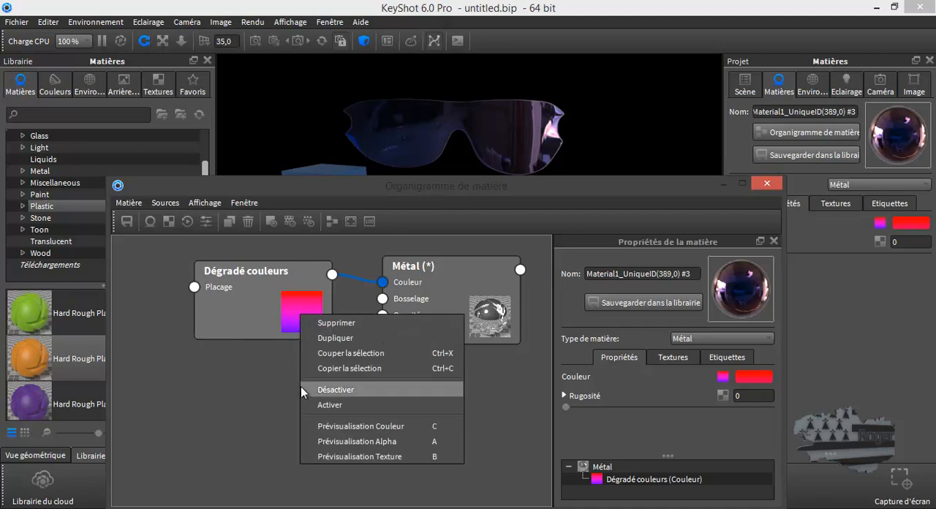
left_click(228, 370)
right_click(230, 368)
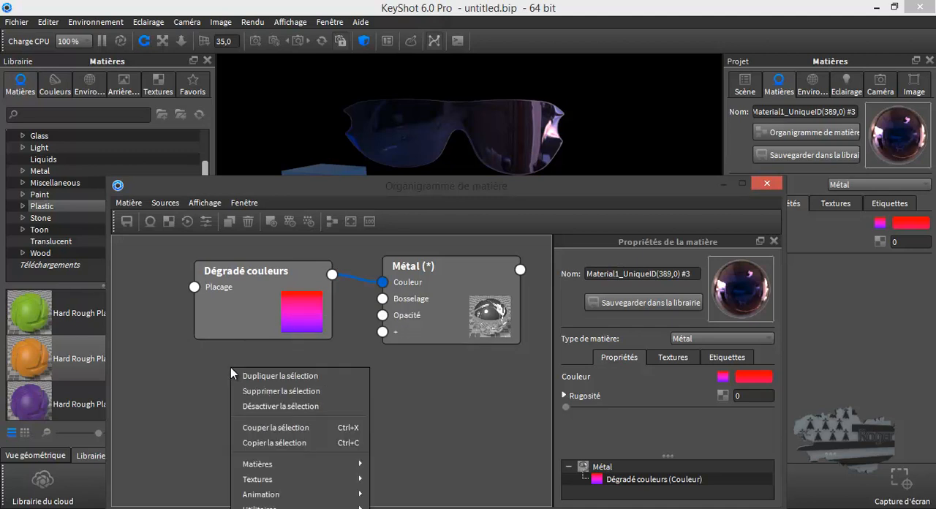
right_click(353, 308)
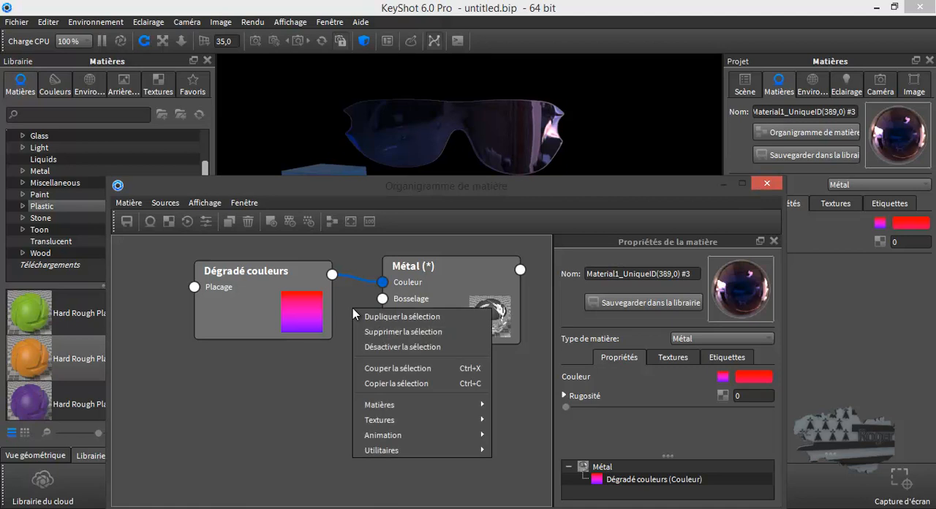
mouse_move(376, 450)
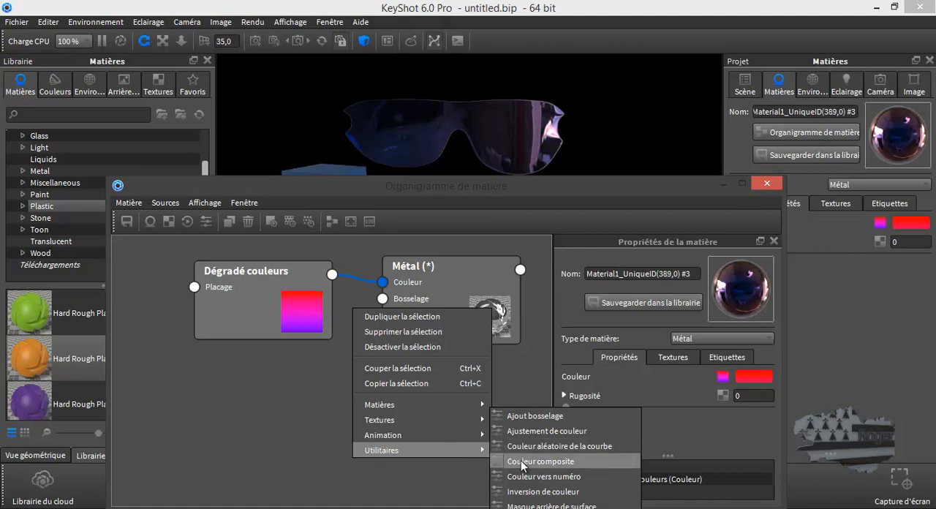
left_click(530, 505)
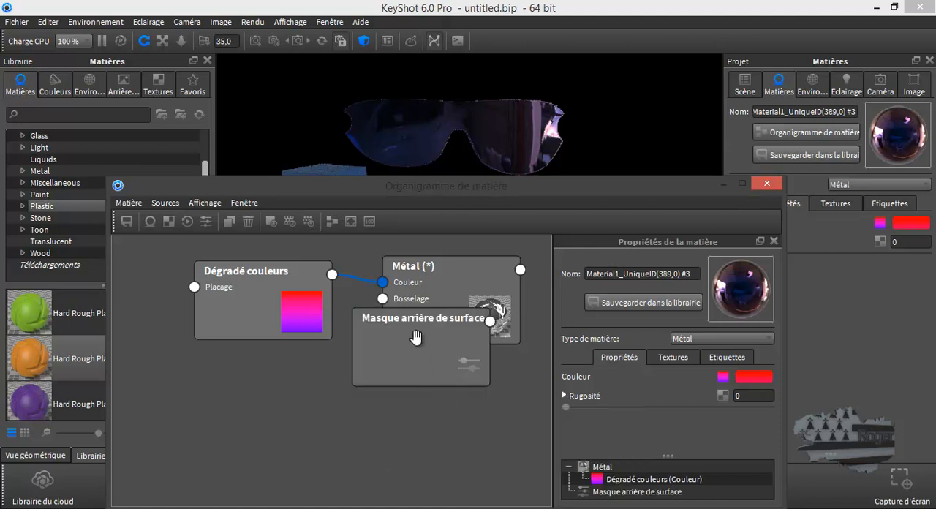
left_click_drag(413, 324, 194, 379)
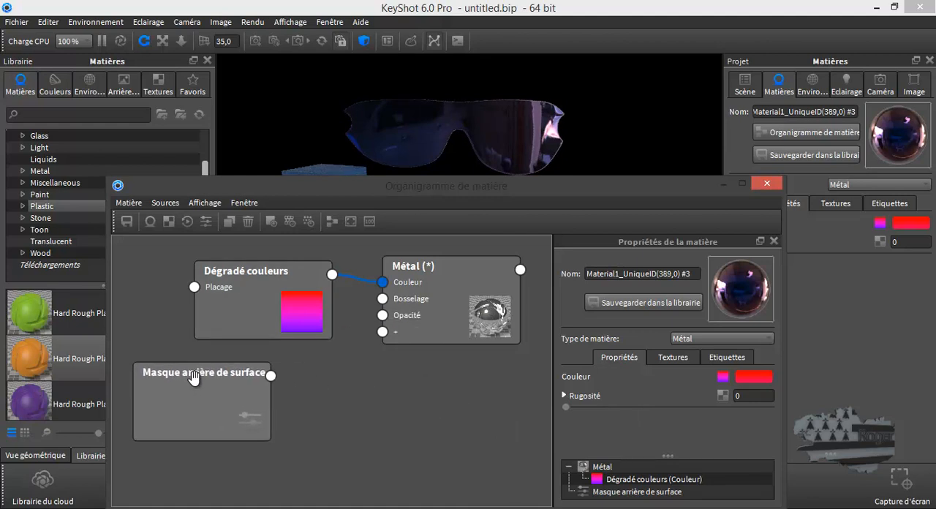
Add an Inversion de couleur node fed by the Masque arrière de surface and connect its output to the metal's Opacité input.
right_click(343, 357)
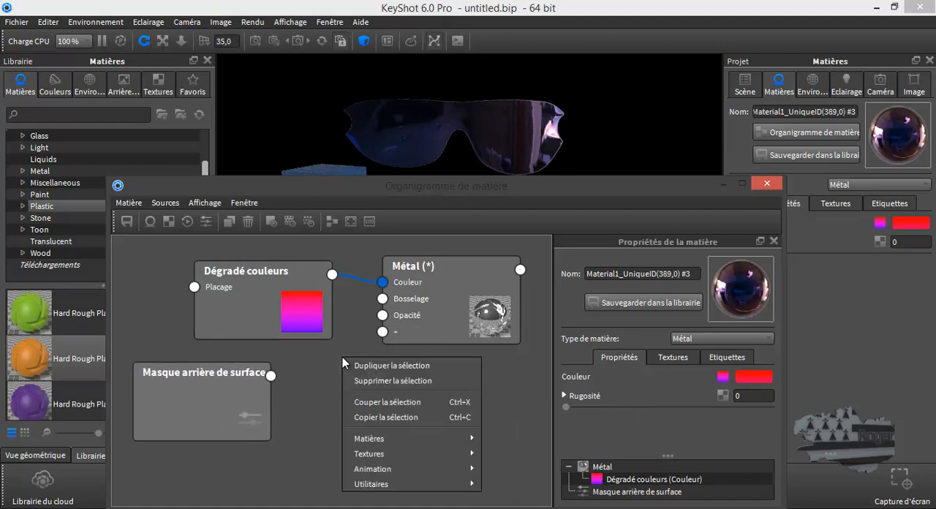
mouse_move(388, 484)
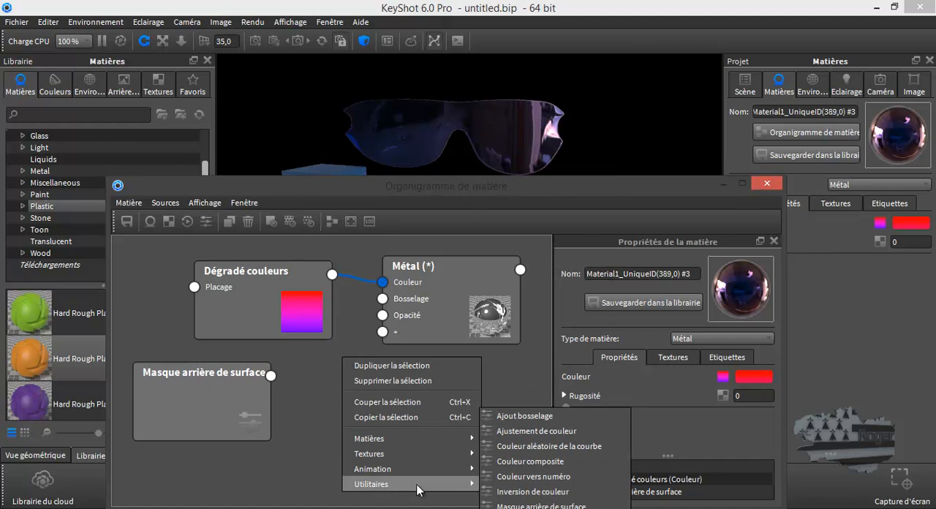
left_click(528, 493)
left_click_drag(375, 386, 309, 411)
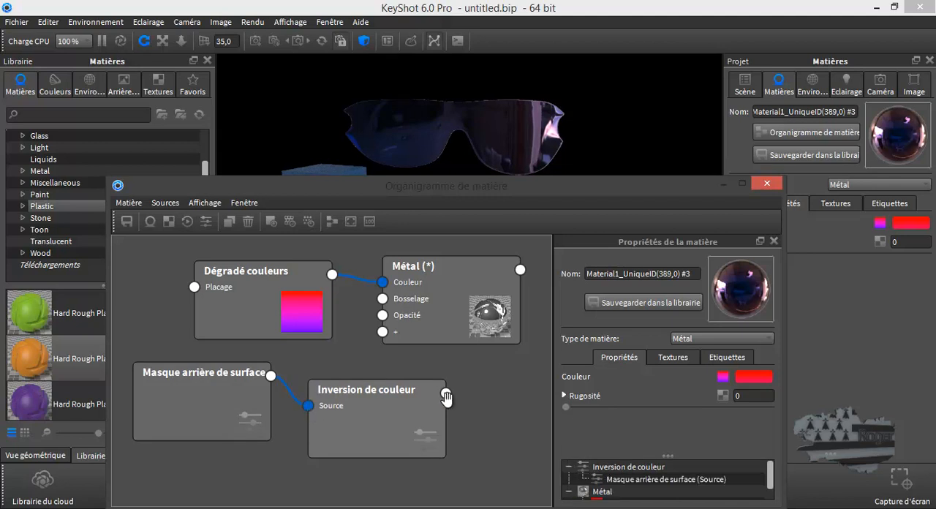
left_click_drag(445, 396, 384, 317)
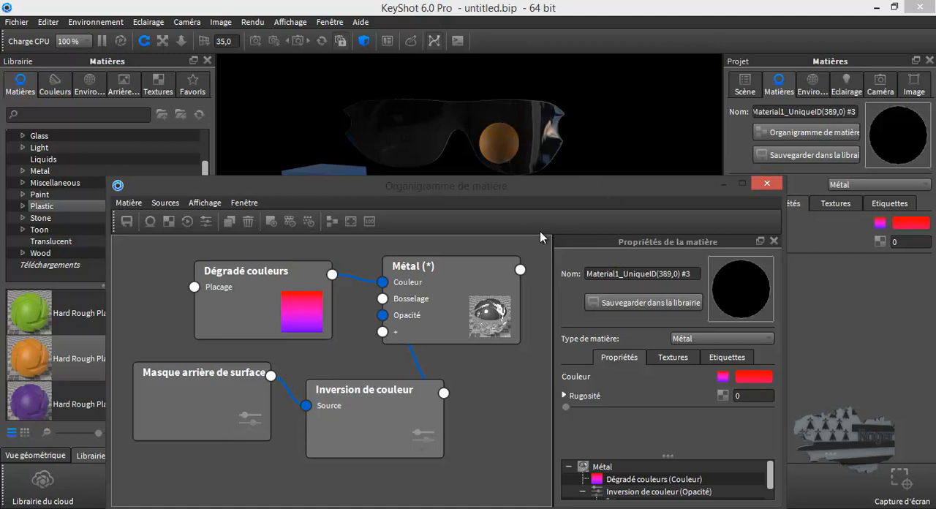
Close the material graph and show the hidden glasses parts ID14 and ID23 in the scene.
left_click_drag(549, 190, 544, 419)
left_click_drag(572, 272, 286, 279)
left_click(757, 409)
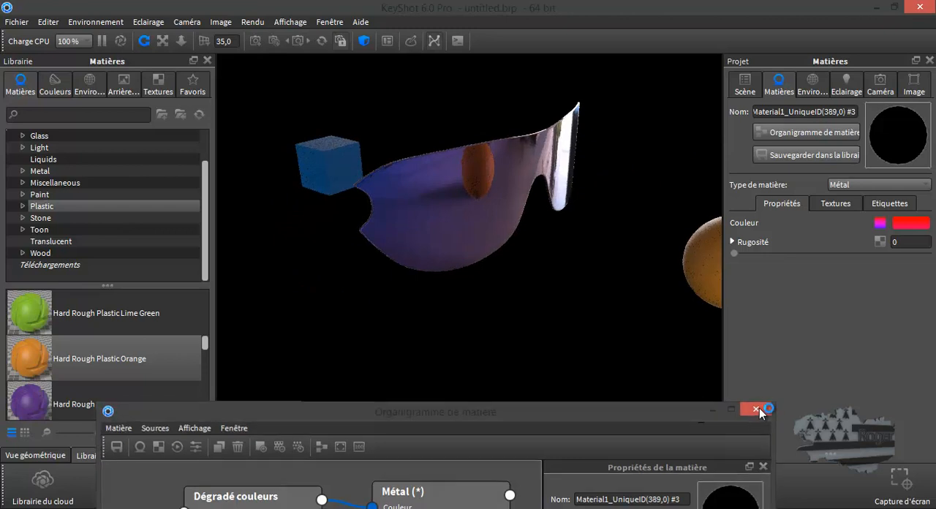
scroll(564, 392, "down", 4)
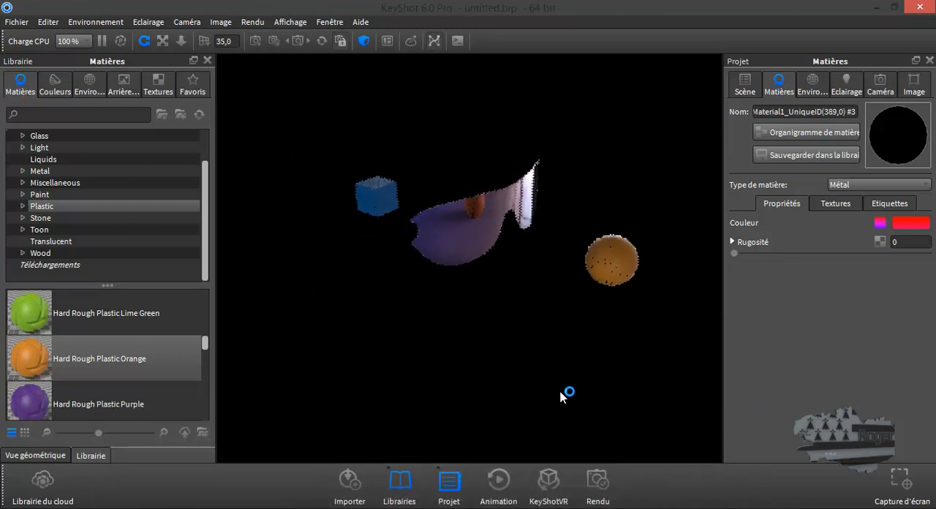
left_click_drag(520, 258, 523, 334)
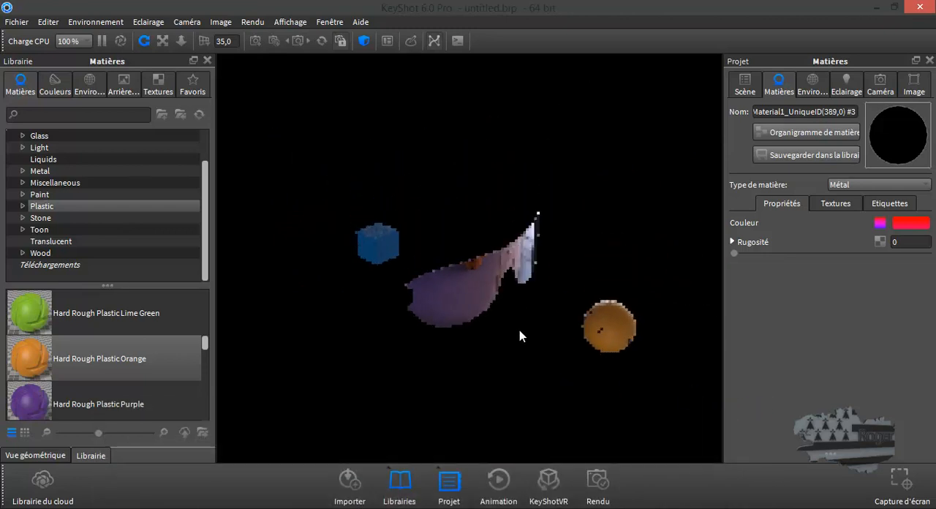
left_click(744, 84)
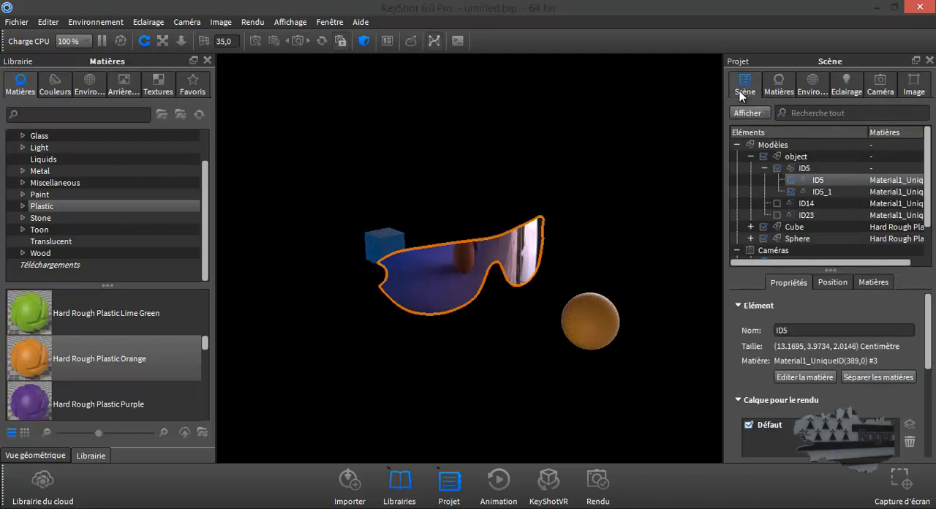
left_click(777, 203)
left_click(777, 215)
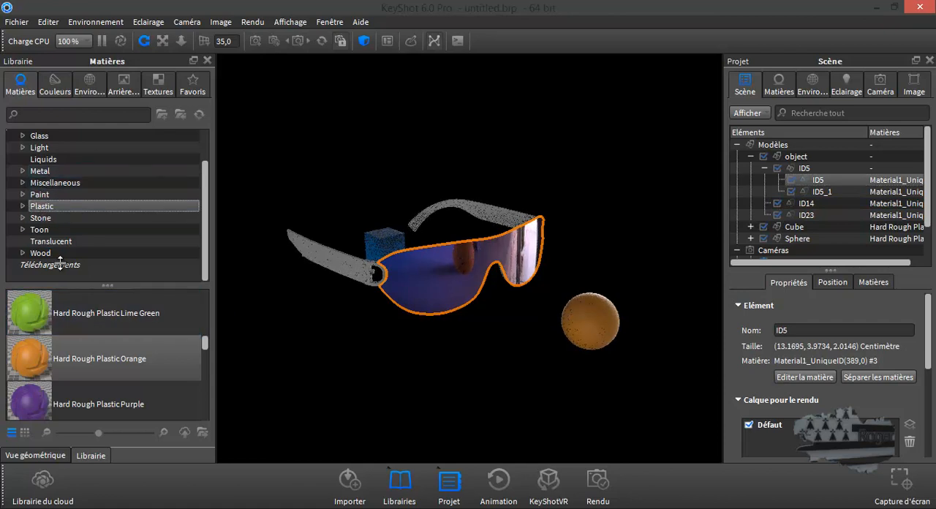
Apply the plastic library material Carbon Fiber Gloss to the temple arms of the glasses.
scroll(74, 330, "up", 4)
scroll(74, 331, "up", 6)
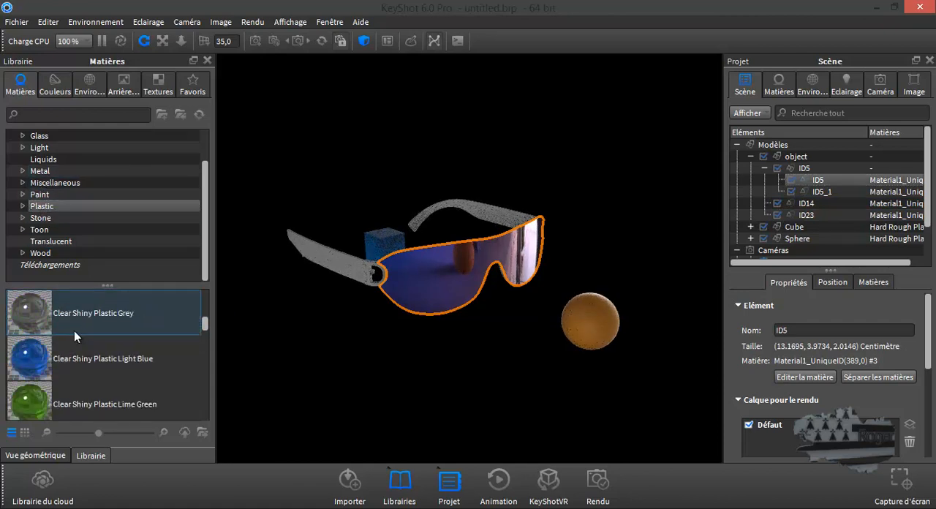
scroll(74, 331, "up", 9)
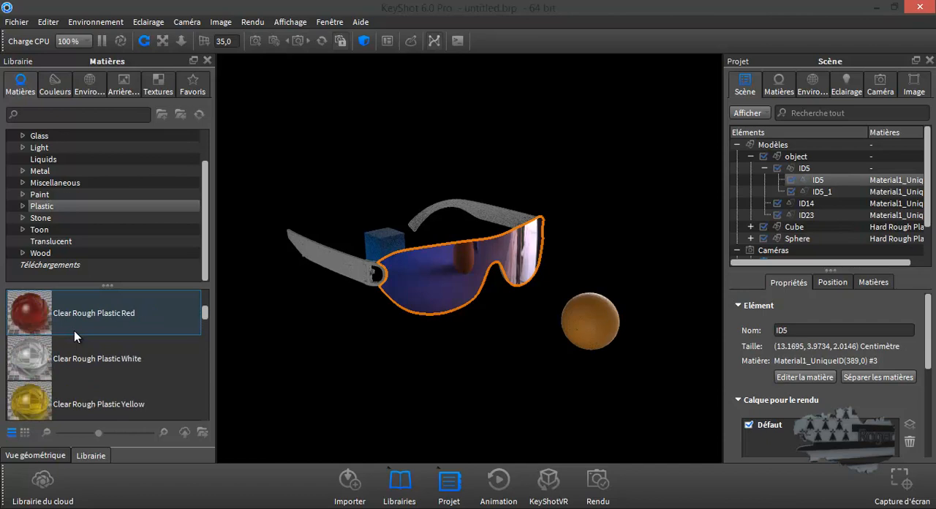
scroll(75, 331, "up", 3)
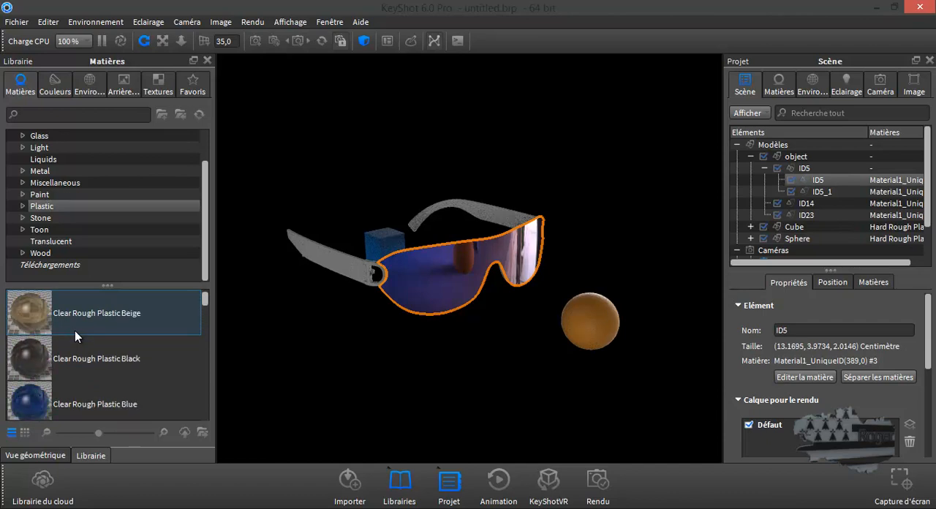
scroll(74, 330, "up", 1)
left_click_drag(41, 315, 297, 280)
Apply the metal library material Aluminum Spun to the D-shaped hinge part ID23 and deselect it.
left_click_drag(455, 319, 647, 291)
scroll(504, 205, "down", 2)
scroll(504, 207, "up", 4)
scroll(504, 207, "up", 3)
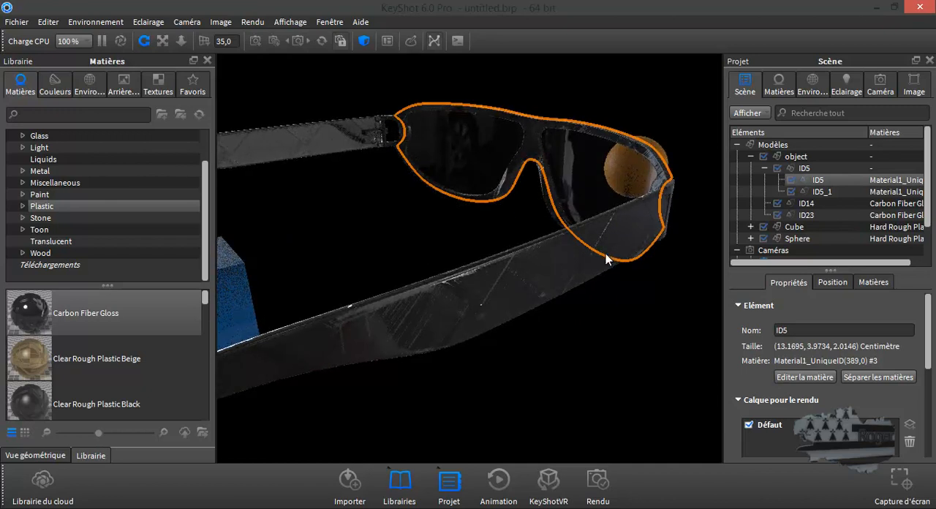
left_click_drag(602, 253, 454, 253)
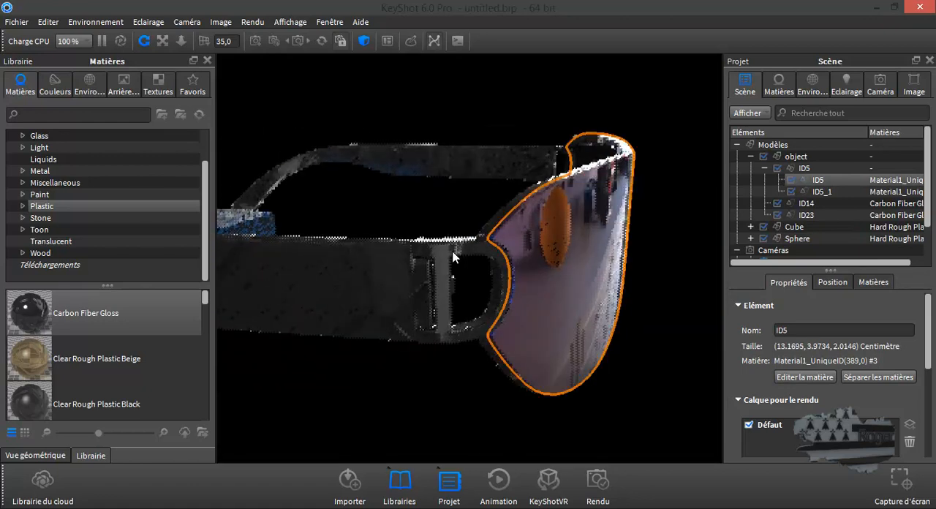
left_click(452, 253)
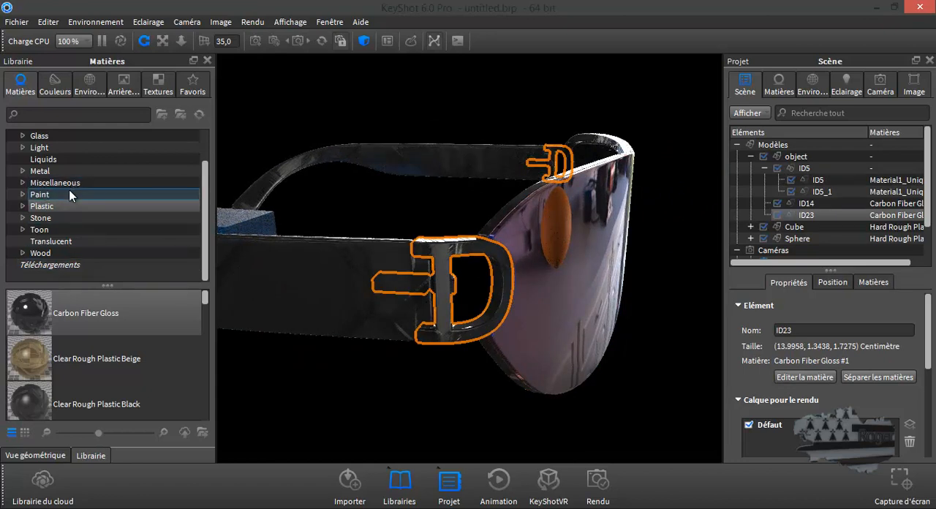
left_click(45, 171)
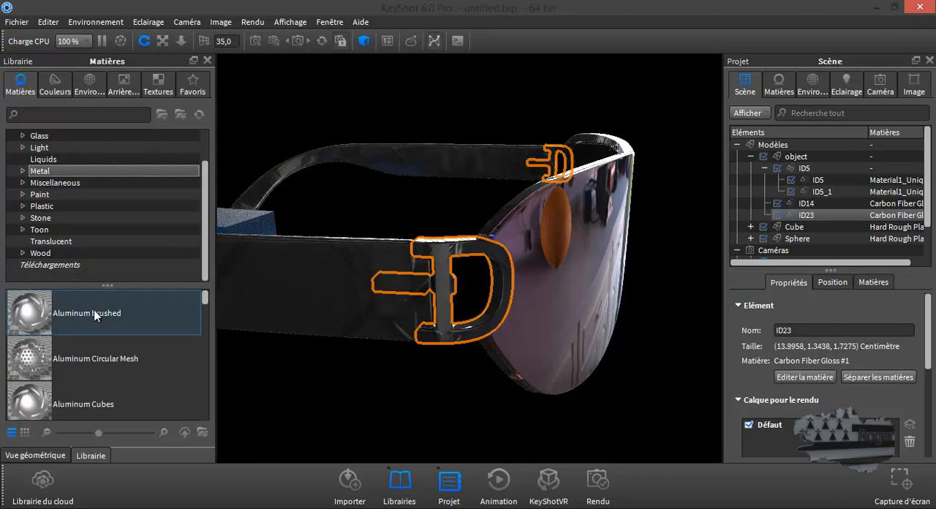
scroll(111, 332, "down", 10)
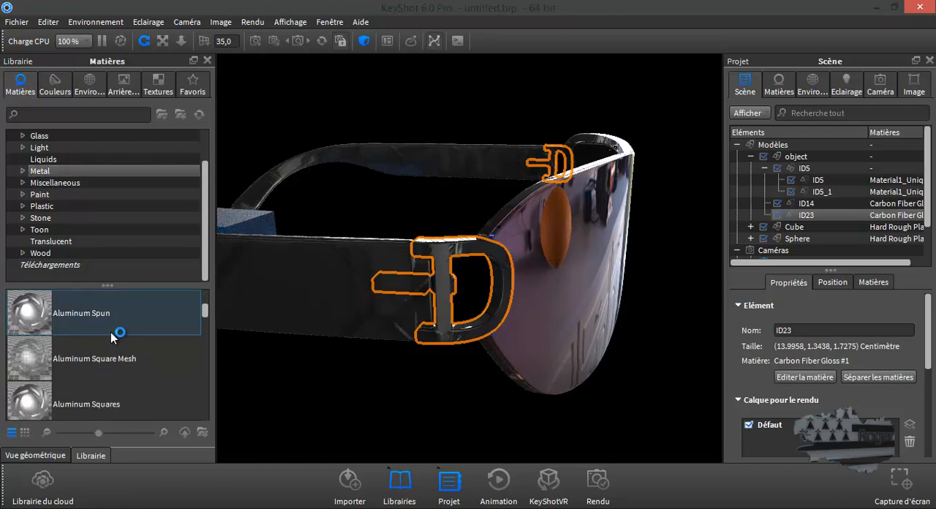
left_click_drag(109, 330, 805, 215)
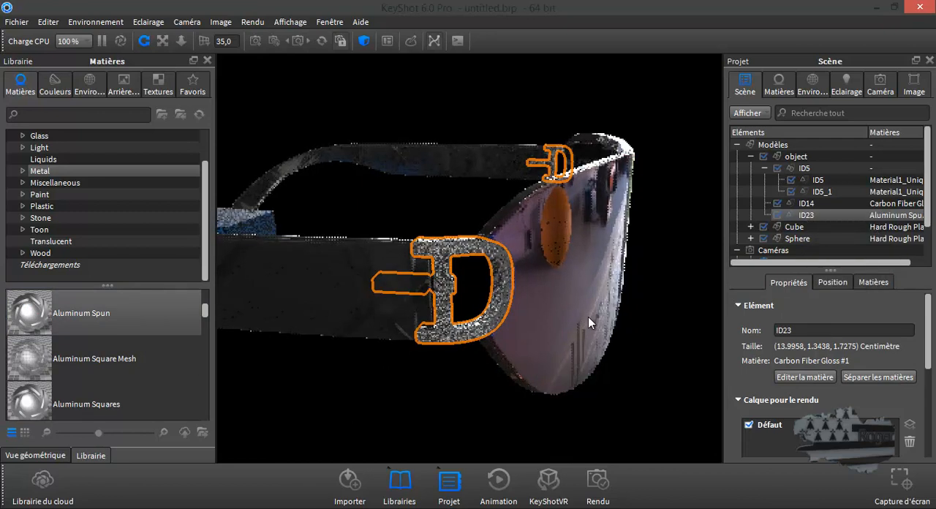
left_click(452, 375)
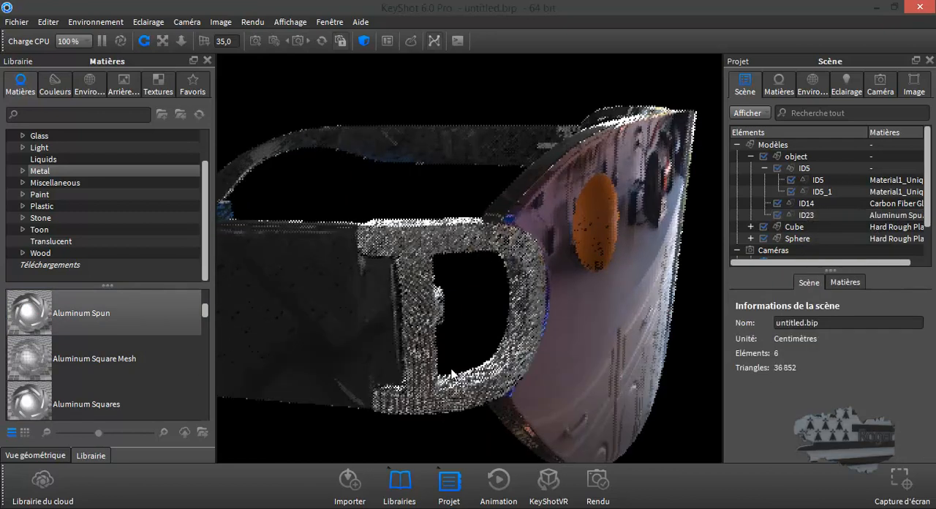
Set the blue colour stop in lens part ID5's metal colour gradient to a lighter blue, RGB 0, 150, 244.
scroll(451, 369, "down", 5)
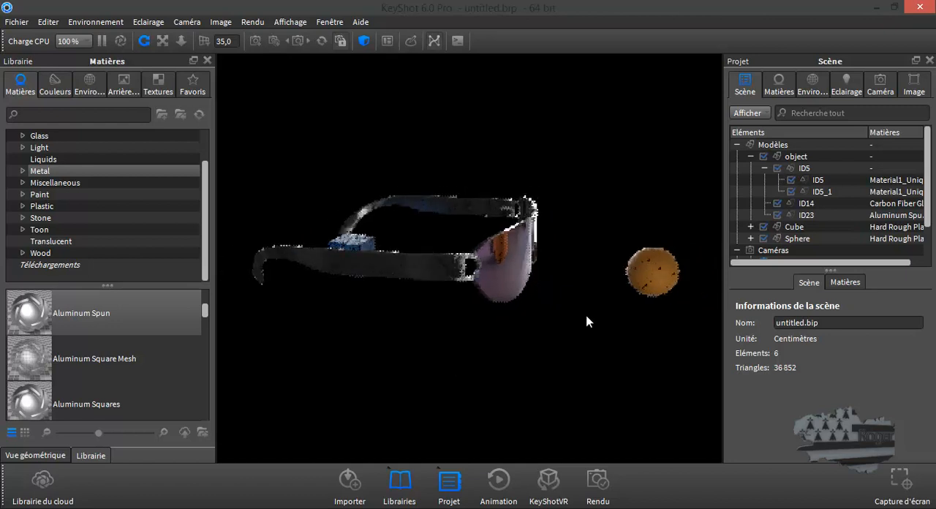
left_click_drag(562, 328, 514, 320)
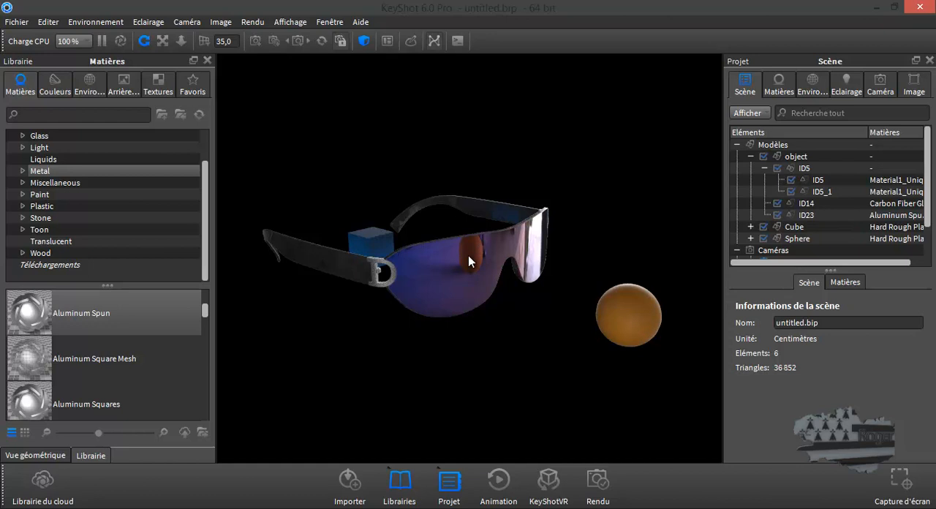
left_click_drag(443, 268, 612, 278)
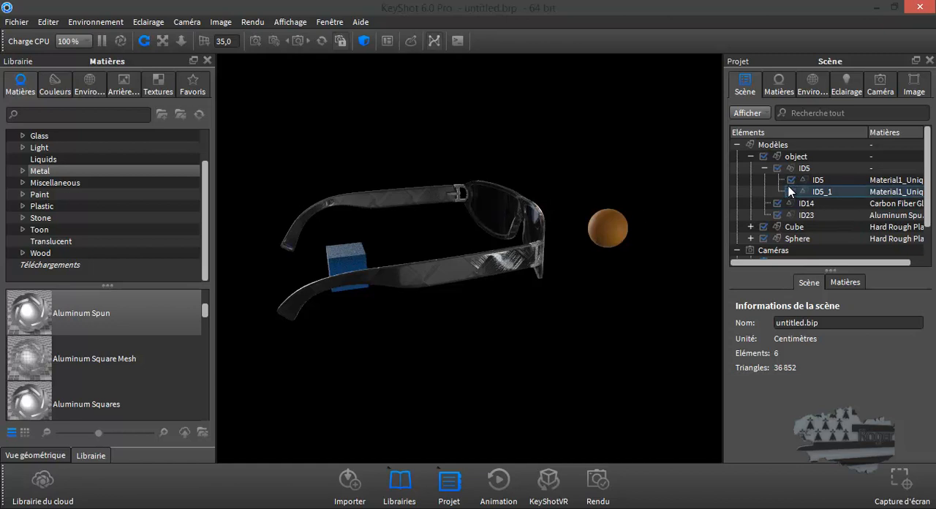
double_click(815, 179)
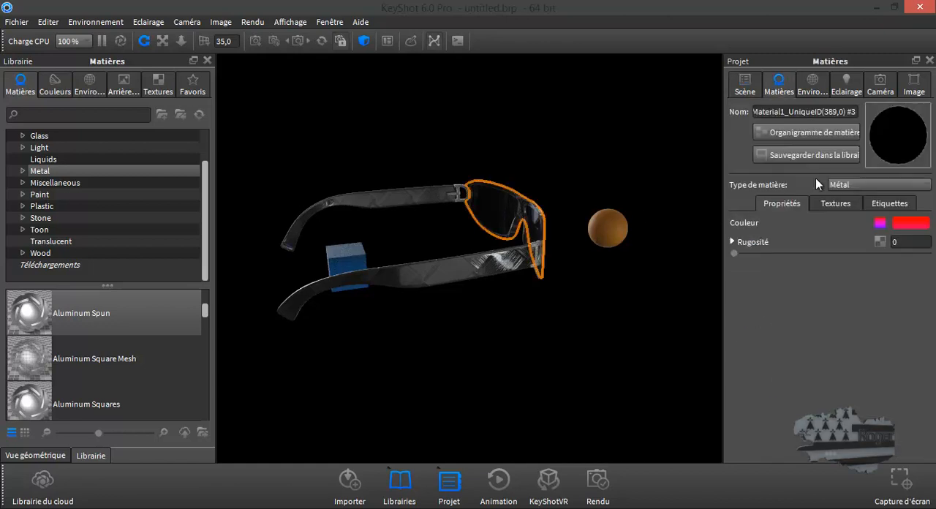
left_click(880, 223)
left_click(766, 367)
double_click(767, 370)
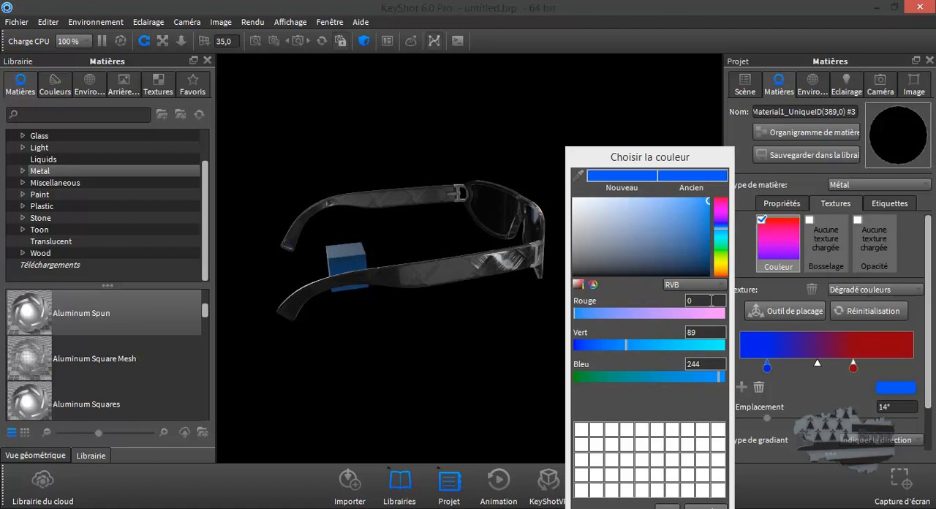
left_click(721, 235)
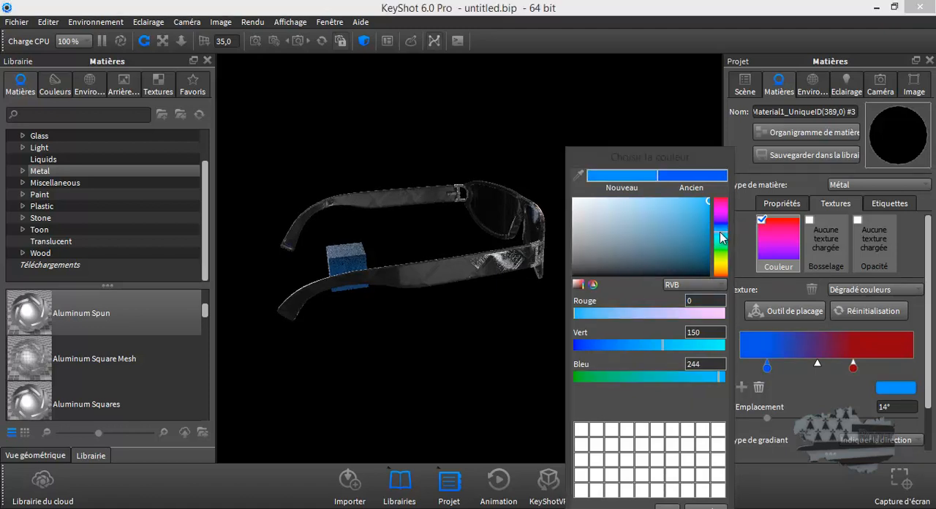
Change the gradient's red stop at 59° to dark green, RGB 1, 132, 53, and inspect the front of the lens.
left_click(854, 366)
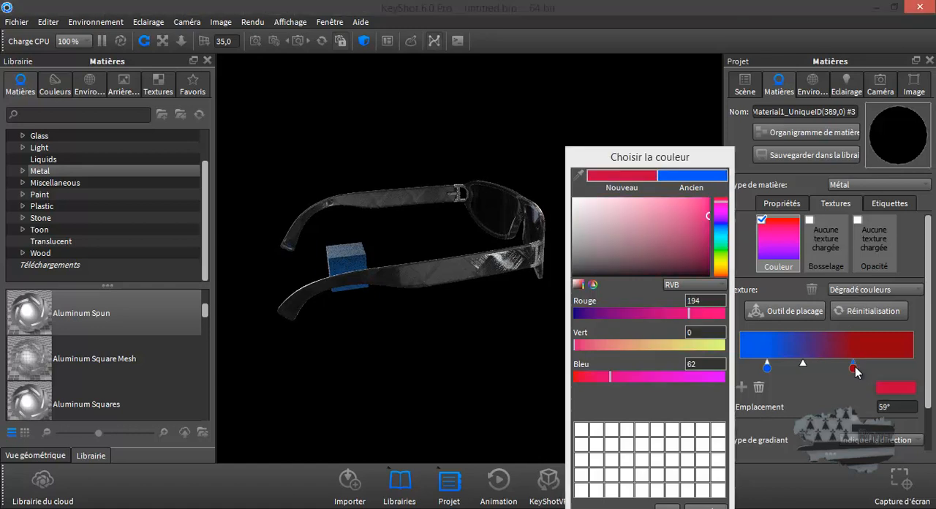
left_click(723, 251)
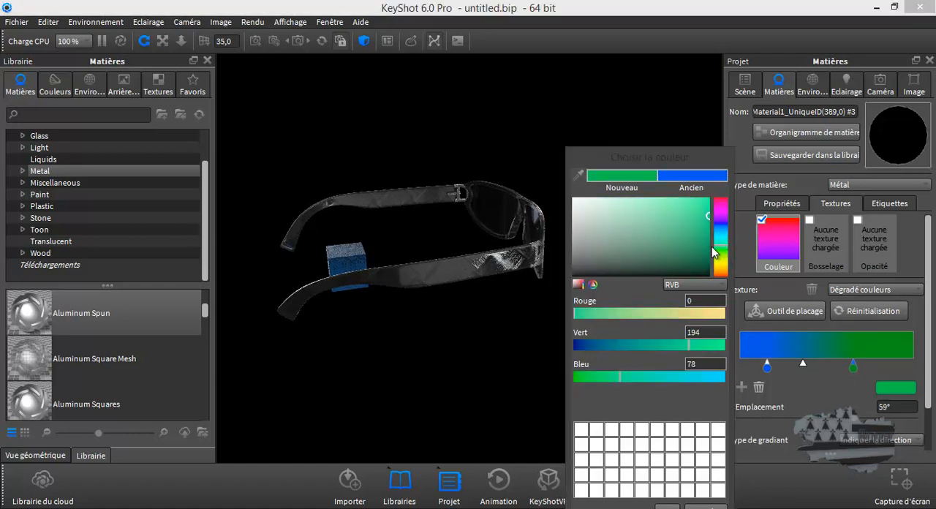
left_click_drag(709, 216, 709, 239)
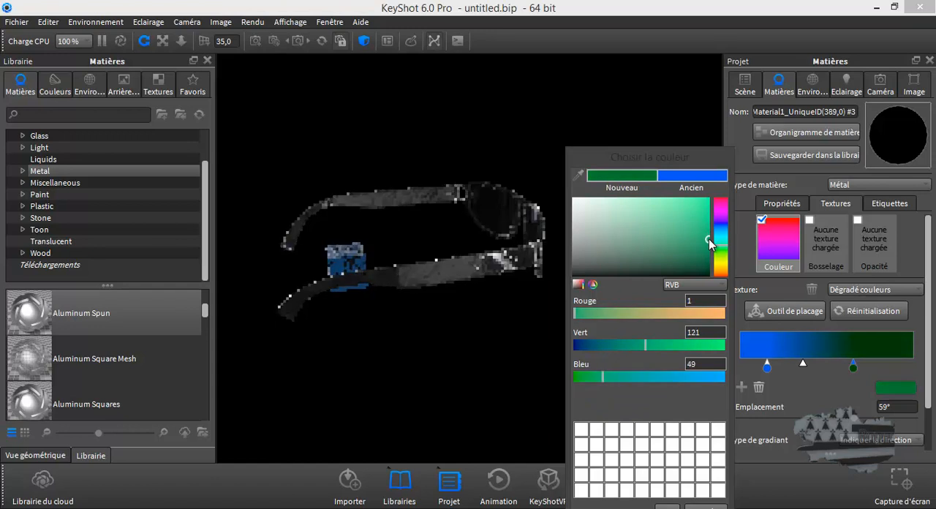
left_click_drag(522, 293, 249, 272)
left_click_drag(542, 317, 497, 307)
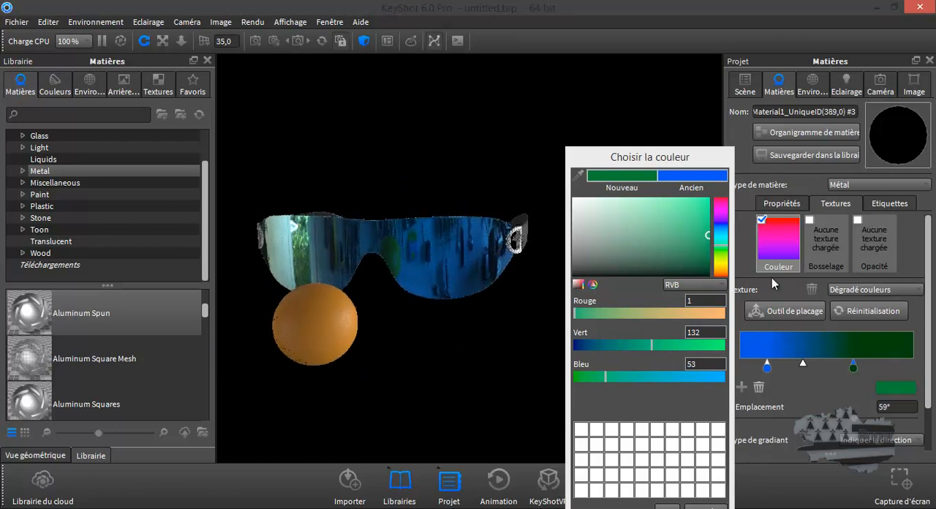
Try a much darker green, RGB 2, 38, 9, for the gradient stop at 59° and check the lens.
left_click(722, 248)
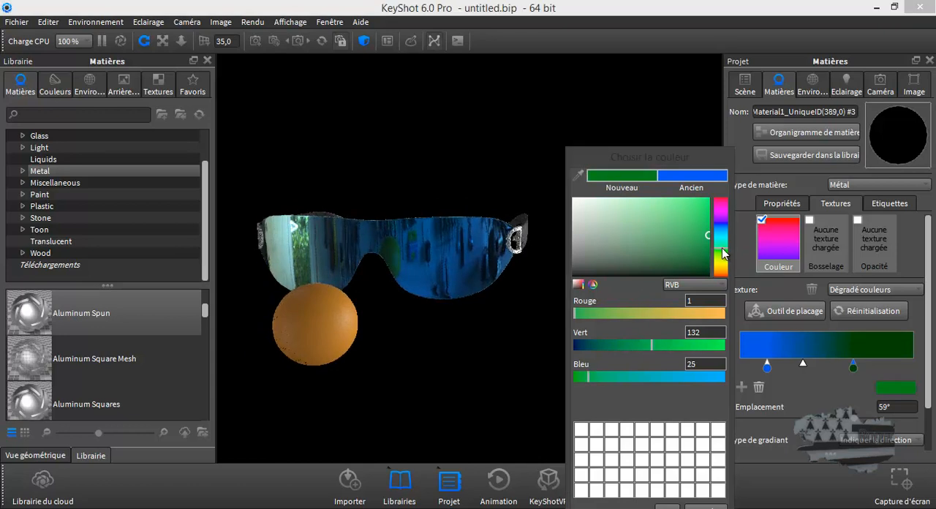
left_click(705, 260)
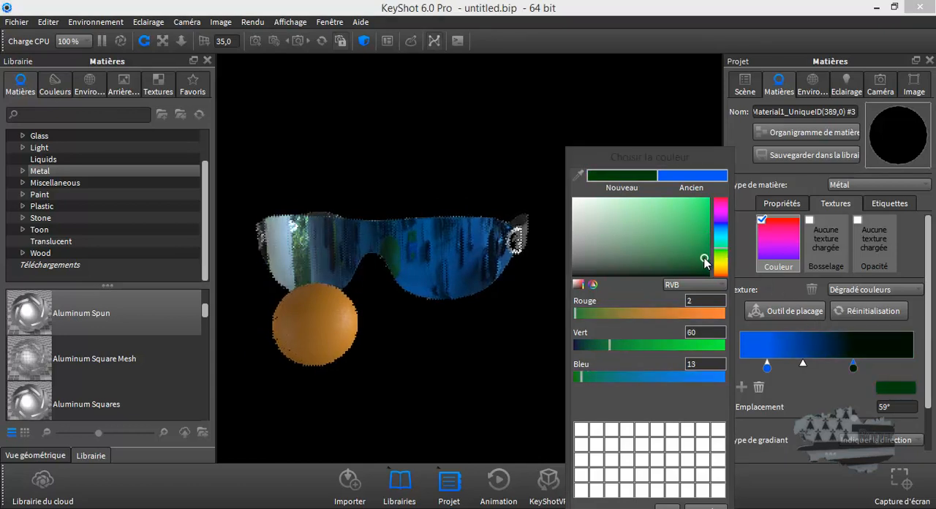
left_click_drag(705, 260, 702, 265)
left_click_drag(472, 317, 493, 317)
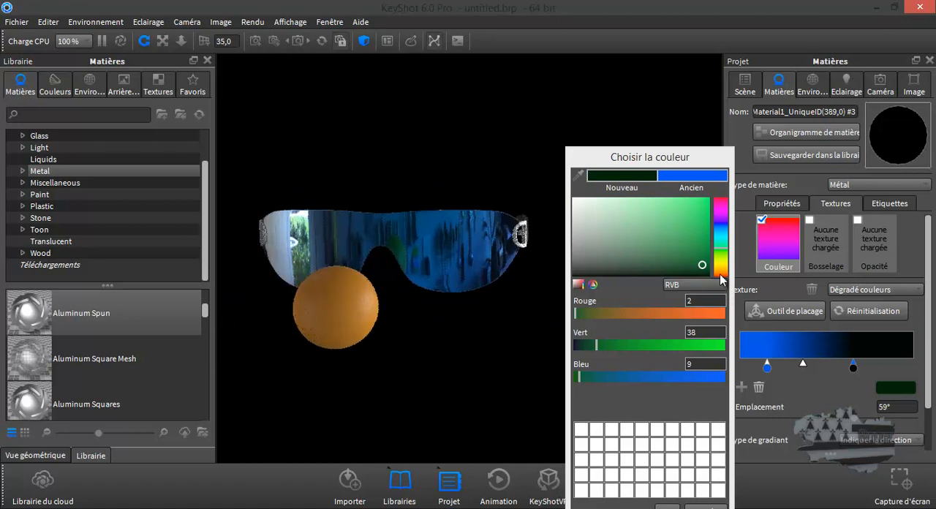
Brighten the gradient stop at 59° to a purer green, RGB 6, 136, 0.
mouse_move(702, 264)
left_mouse_down()
mouse_move(702, 232)
mouse_move(679, 234)
left_mouse_up()
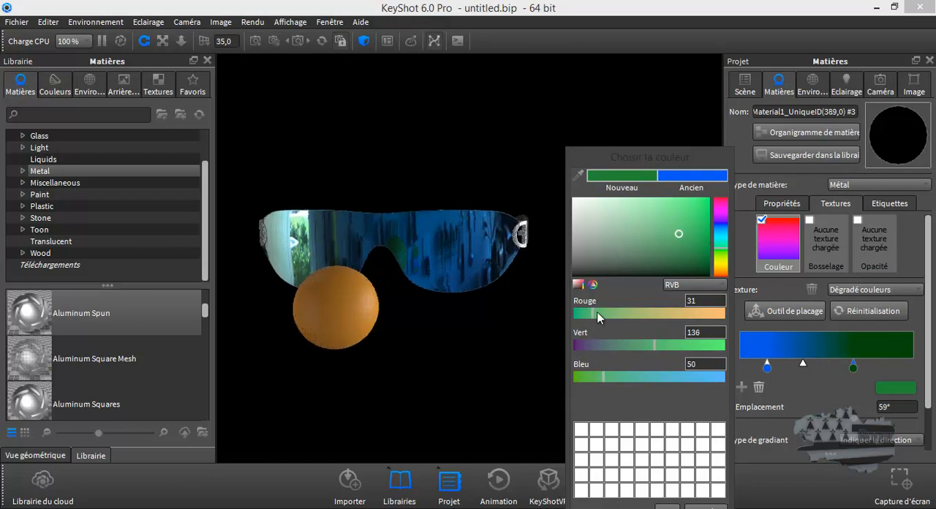
left_click_drag(593, 312, 577, 312)
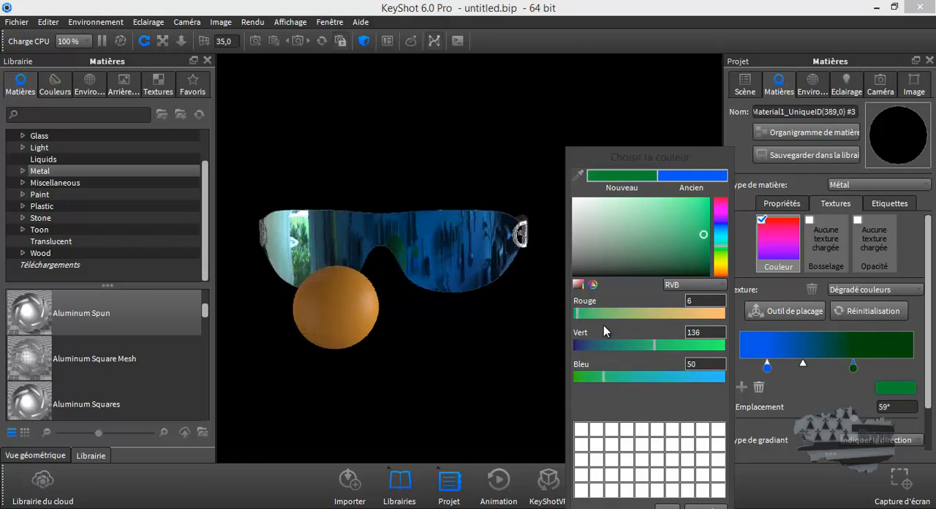
left_click_drag(604, 381, 569, 380)
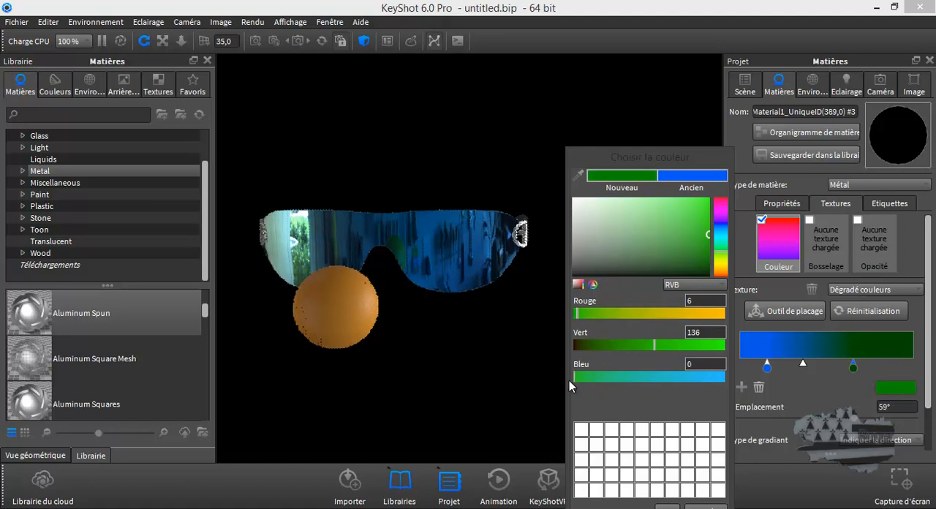
left_click_drag(464, 369, 470, 343)
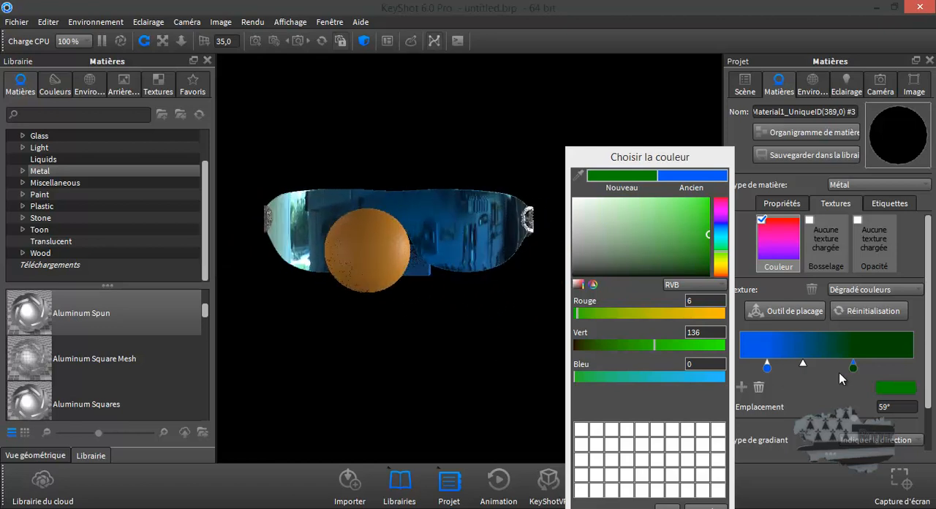
Reposition the lens gradient's stops, placing the green one at 37° and the blue one at 9°.
left_click_drag(853, 367, 812, 366)
mouse_move(449, 353)
left_mouse_down()
mouse_move(504, 344)
mouse_move(468, 338)
mouse_move(438, 364)
mouse_move(446, 359)
left_mouse_up()
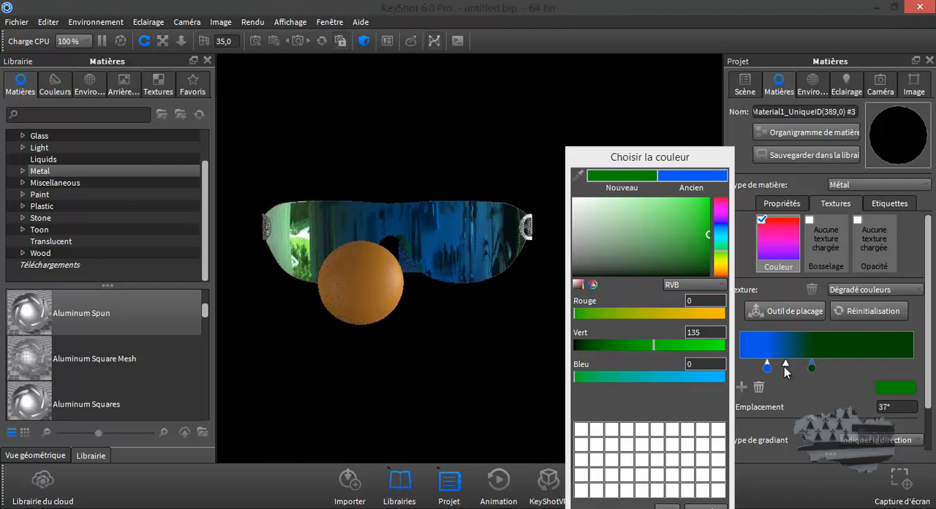
left_click_drag(784, 364, 758, 368)
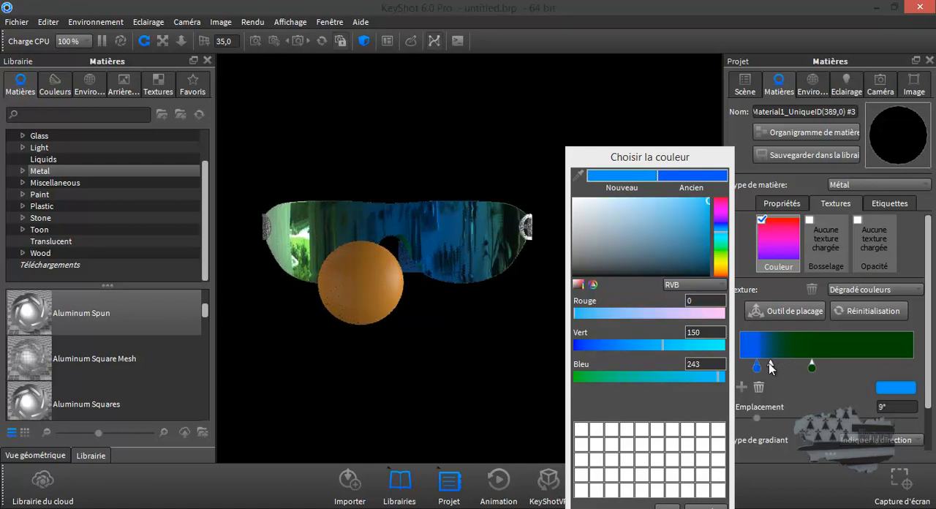
mouse_move(497, 354)
left_mouse_down()
mouse_move(560, 352)
mouse_move(530, 371)
mouse_move(477, 355)
mouse_move(481, 340)
mouse_move(492, 350)
left_mouse_up()
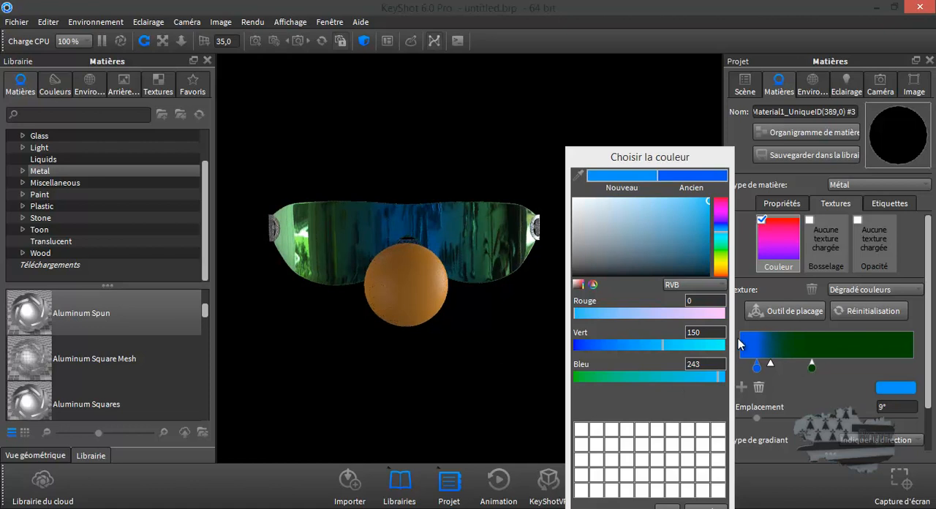
Try an additional orange gradient stop at 64° with RGB 239, 135, 0, check the lens and remove the stop.
left_click(863, 358)
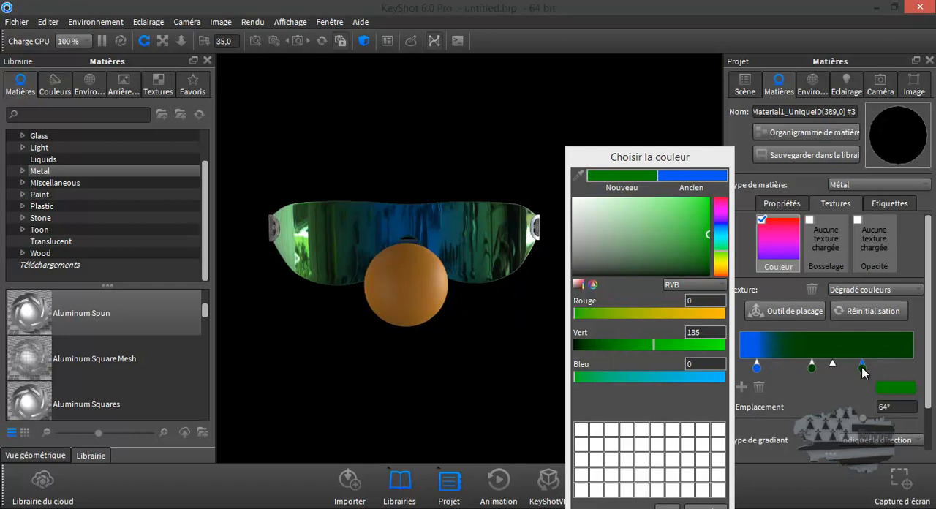
left_click_drag(697, 312, 714, 313)
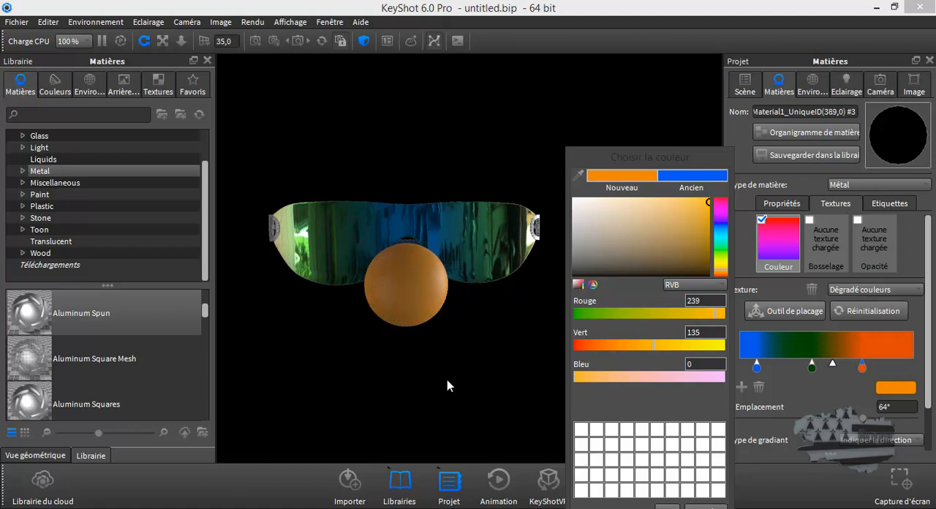
mouse_move(455, 385)
left_mouse_down()
mouse_move(478, 372)
mouse_move(470, 381)
mouse_move(397, 376)
mouse_move(379, 390)
mouse_move(399, 389)
mouse_move(485, 337)
mouse_move(461, 339)
left_mouse_up()
left_click_drag(861, 369, 864, 368)
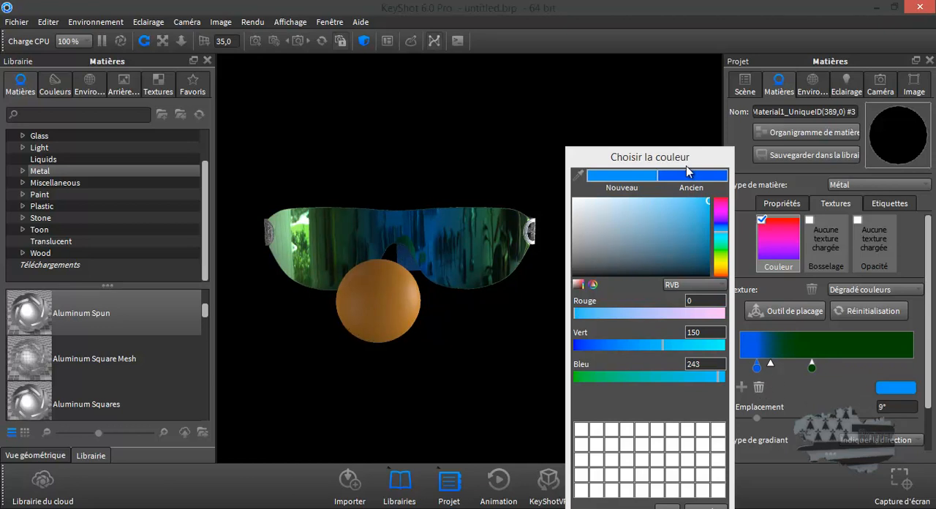
Accept the edited gradient colours and close the colour chooser.
left_click_drag(691, 155, 683, 123)
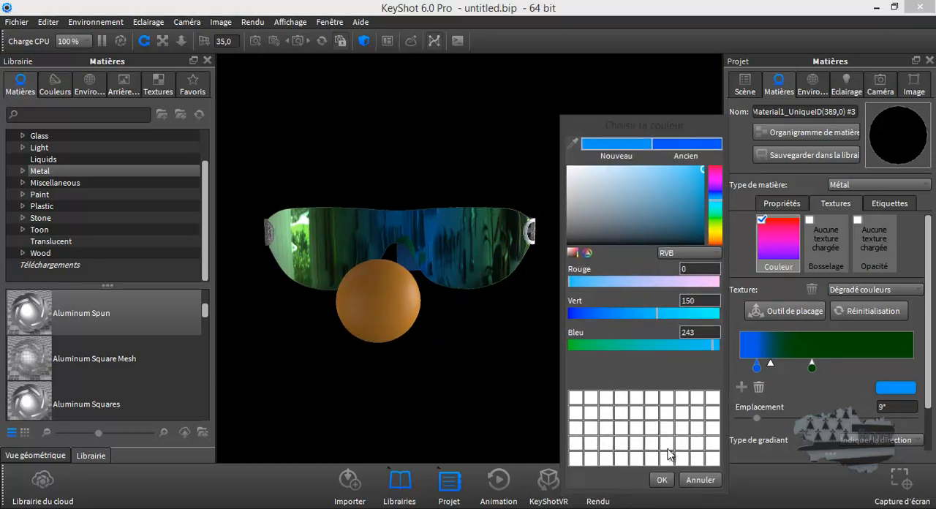
left_click(662, 479)
left_click_drag(570, 419, 555, 383)
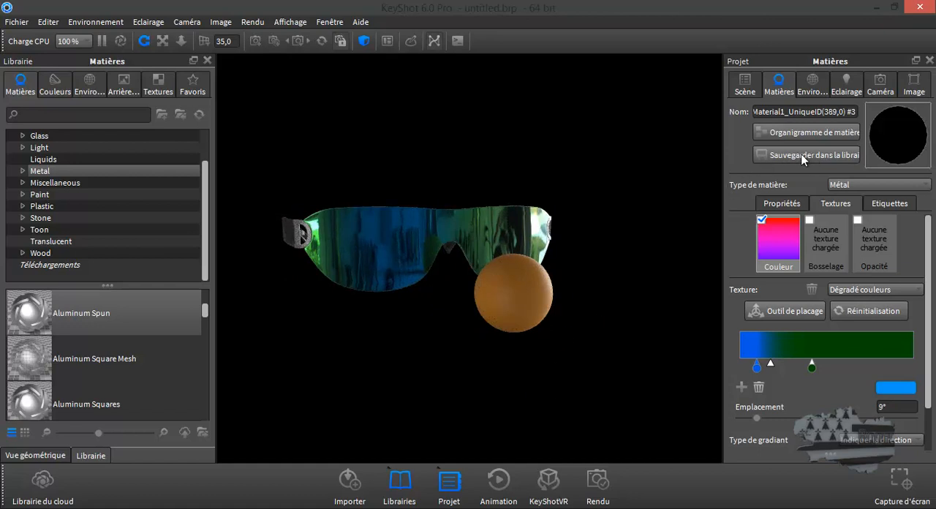
Dismiss the library save prompt and look up the verre plolarisé folder under Glass, Clear in the material library.
left_click(815, 154)
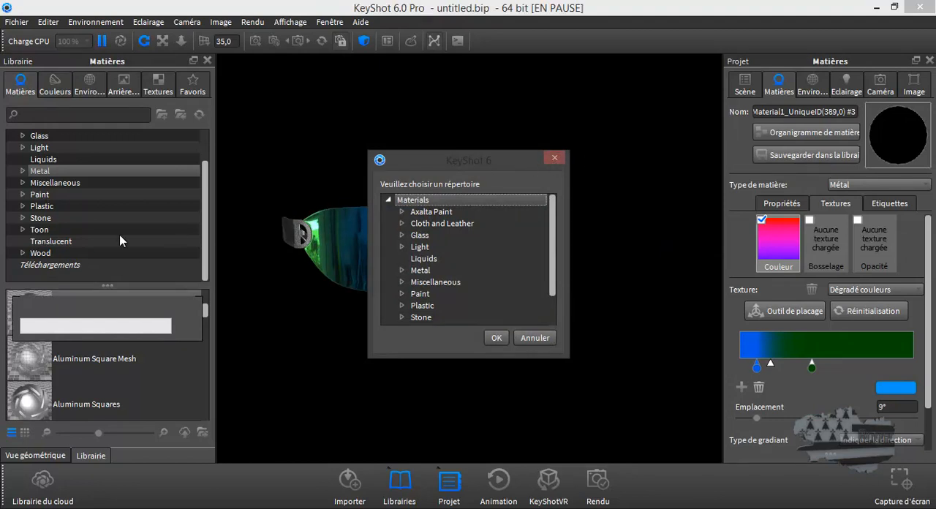
left_click(535, 338)
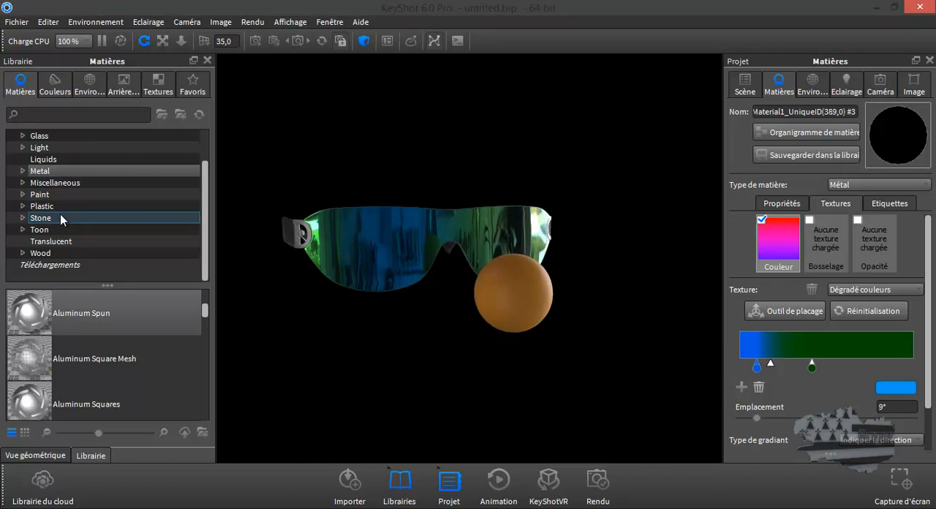
left_click(23, 136)
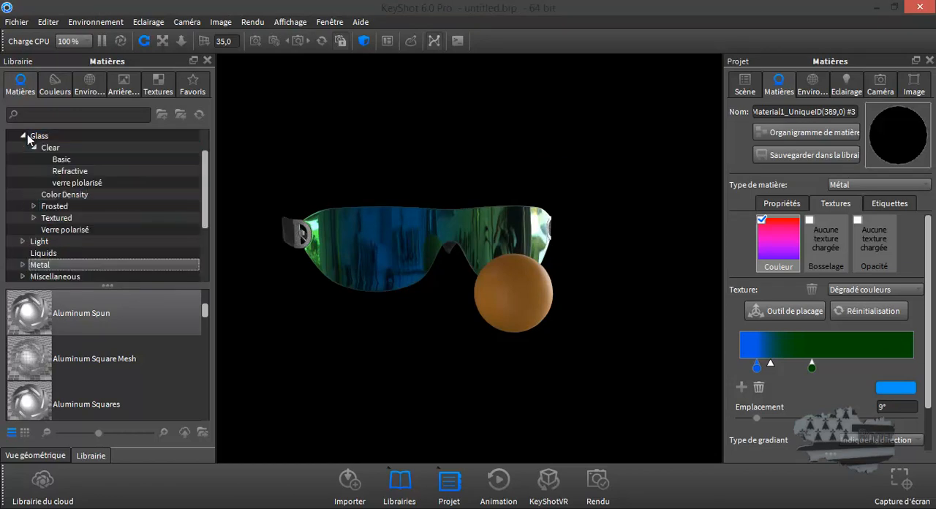
left_click(79, 183)
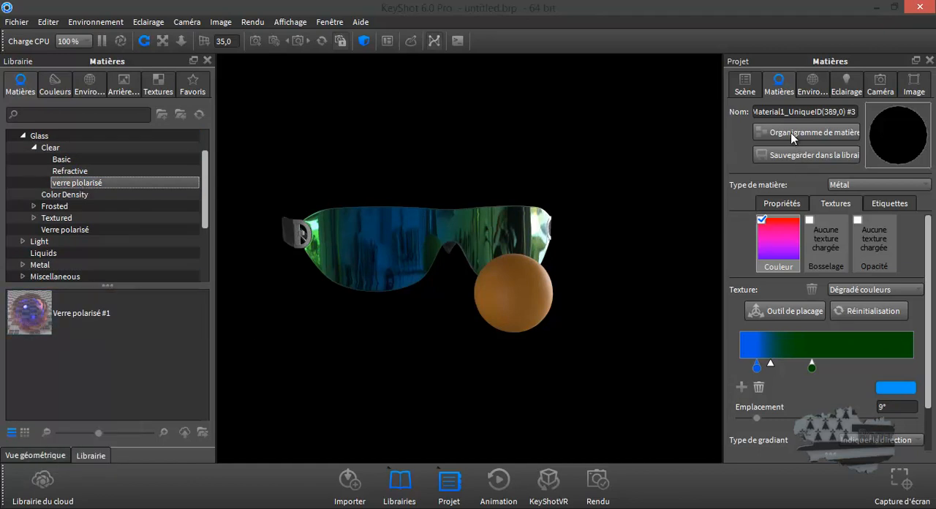
Start saving the lens material to the library's Verre polarisé folder under Glass, then cancel the save.
left_click(791, 134)
left_click(756, 409)
left_click(809, 156)
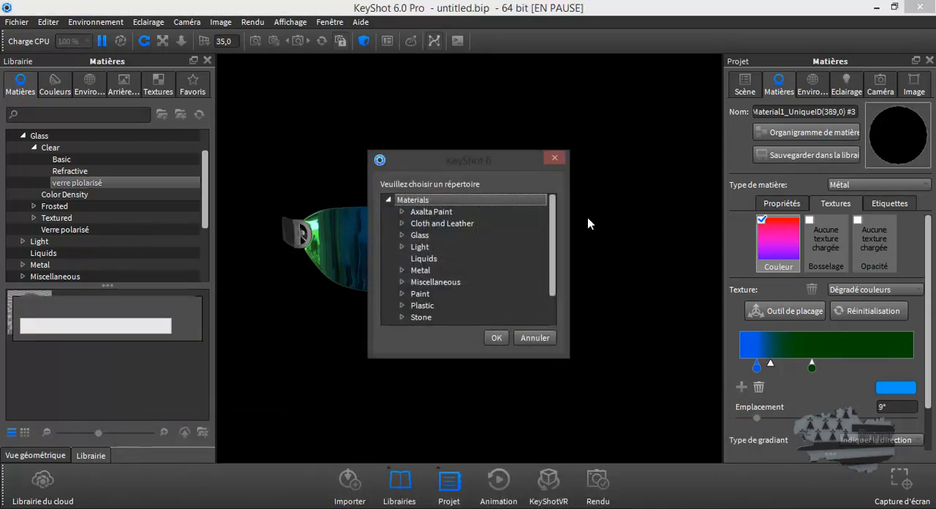
left_click(401, 235)
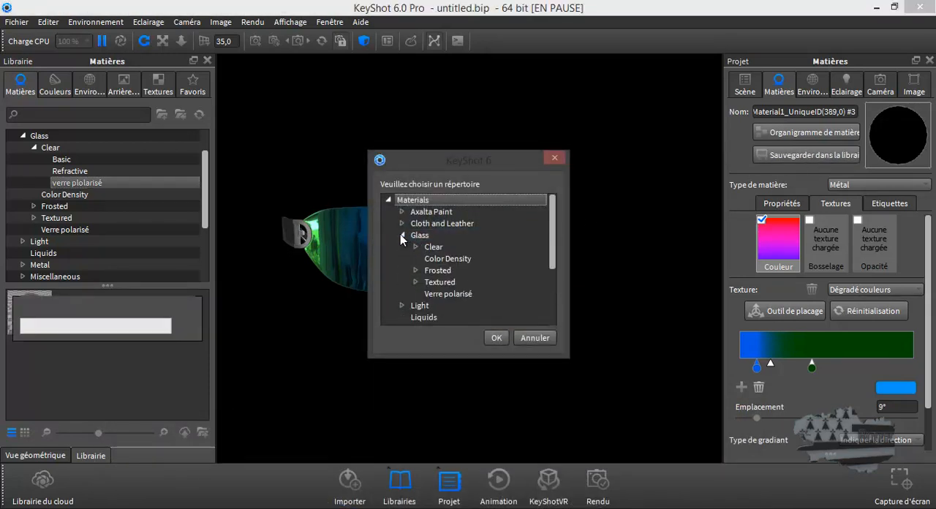
left_click(451, 294)
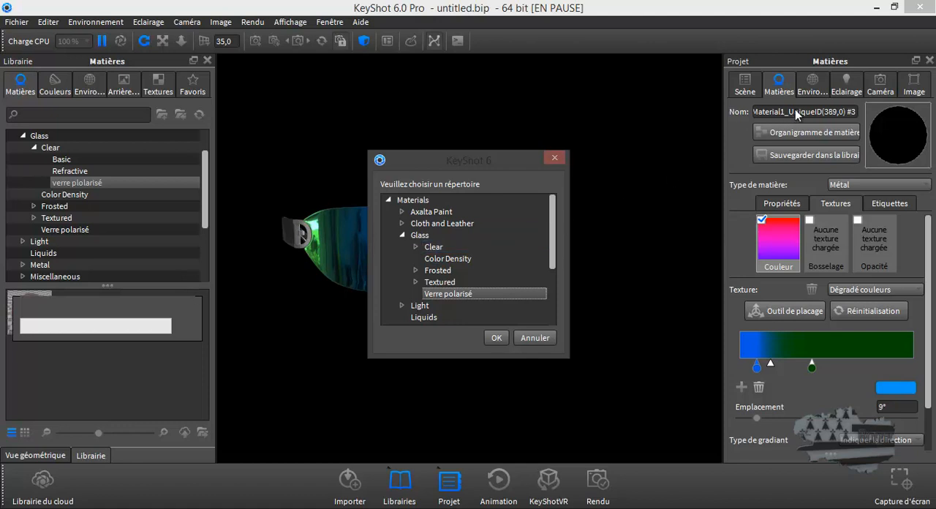
left_click(546, 340)
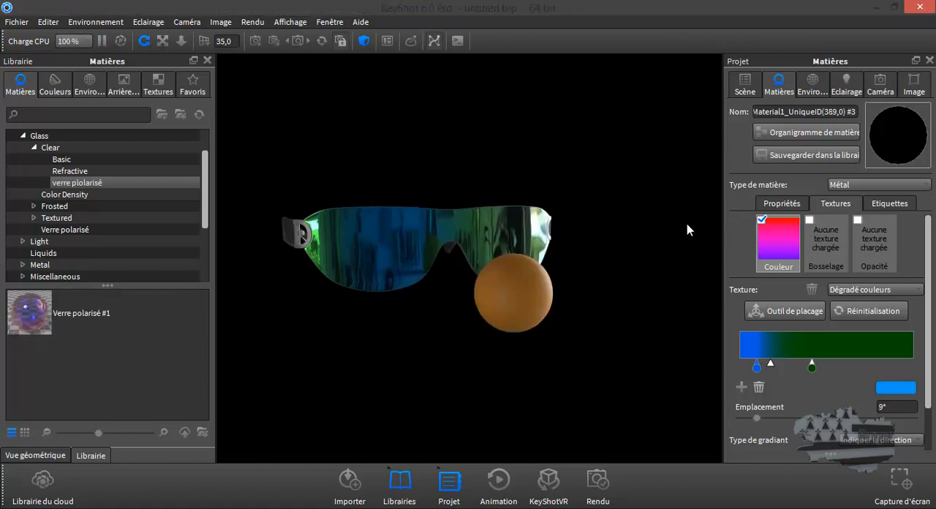
Rename the lens material to "verre polarisé #2".
double_click(805, 111)
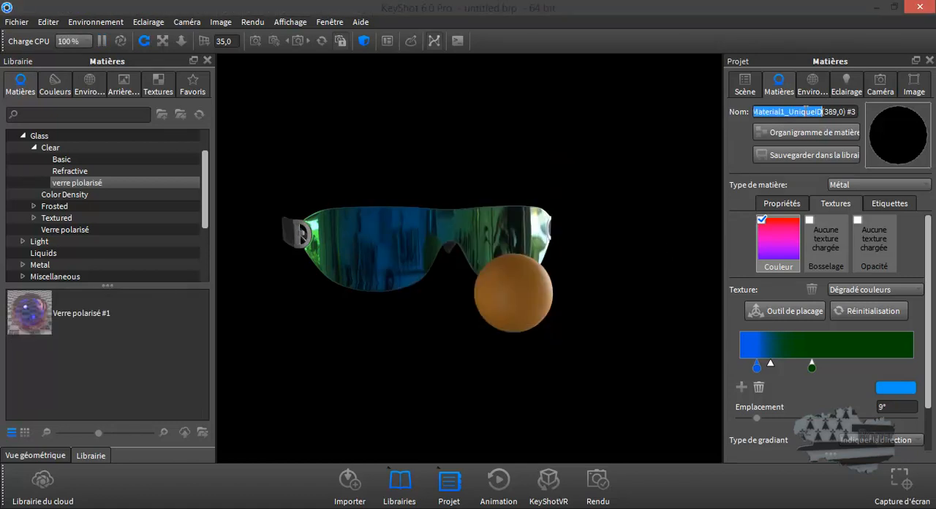
left_click(755, 111)
left_click_drag(754, 112, 848, 110)
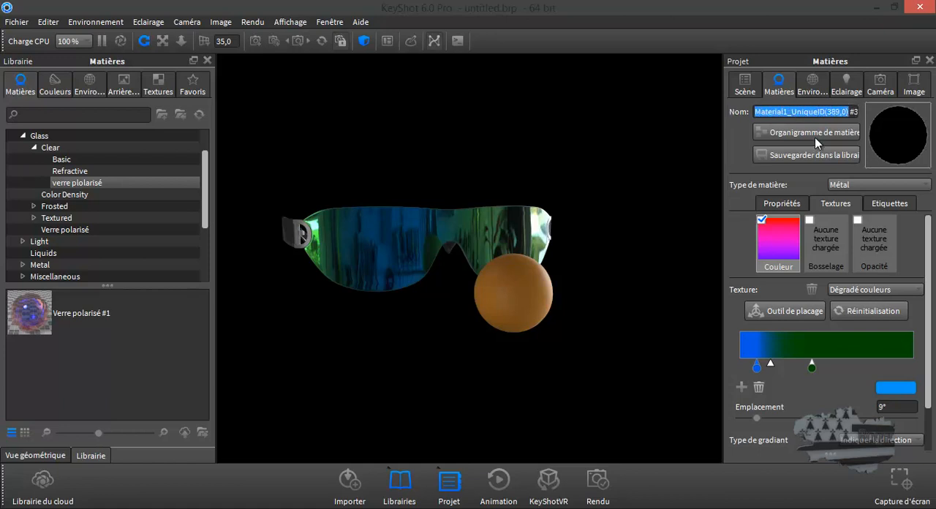
type("verr")
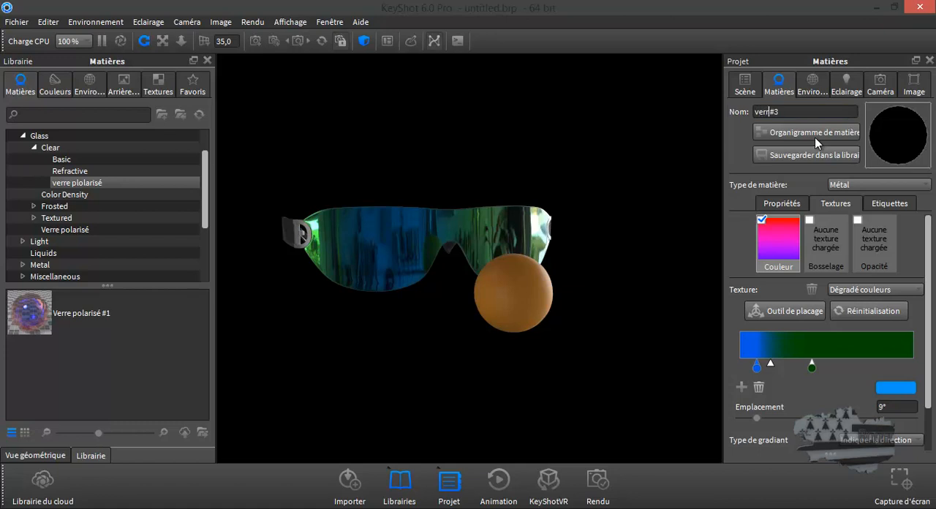
type("e polarisé")
key("BackSpace")
type("2")
Save the lens material to the library's Verre polarisé folder under Glass.
left_click(802, 156)
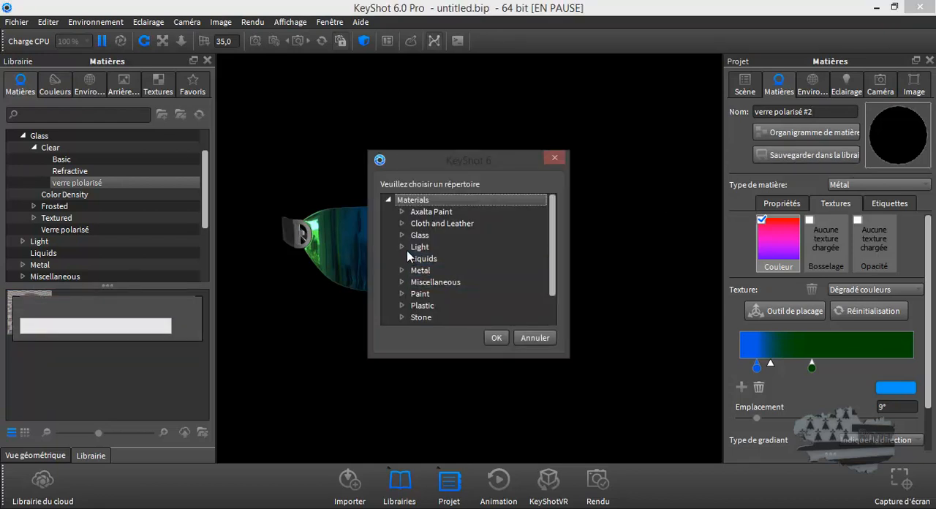
left_click(402, 235)
left_click(443, 293)
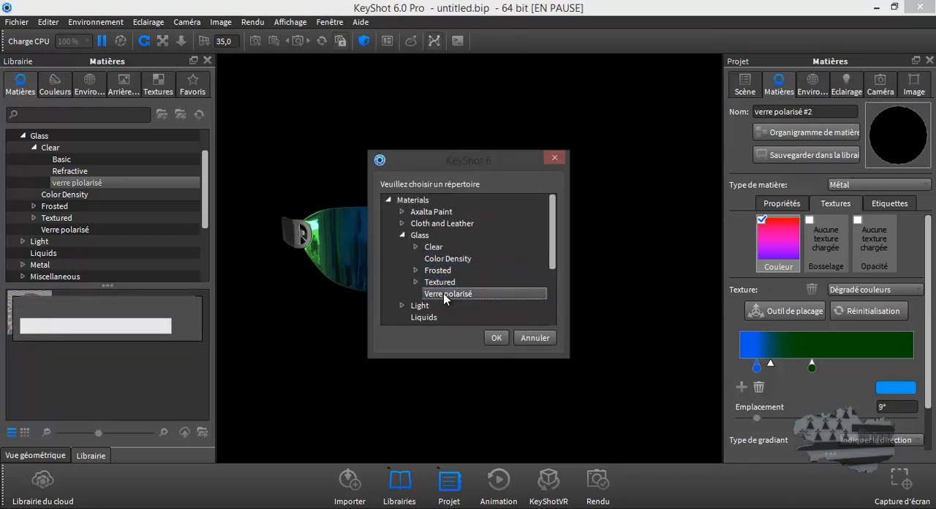
left_click(496, 337)
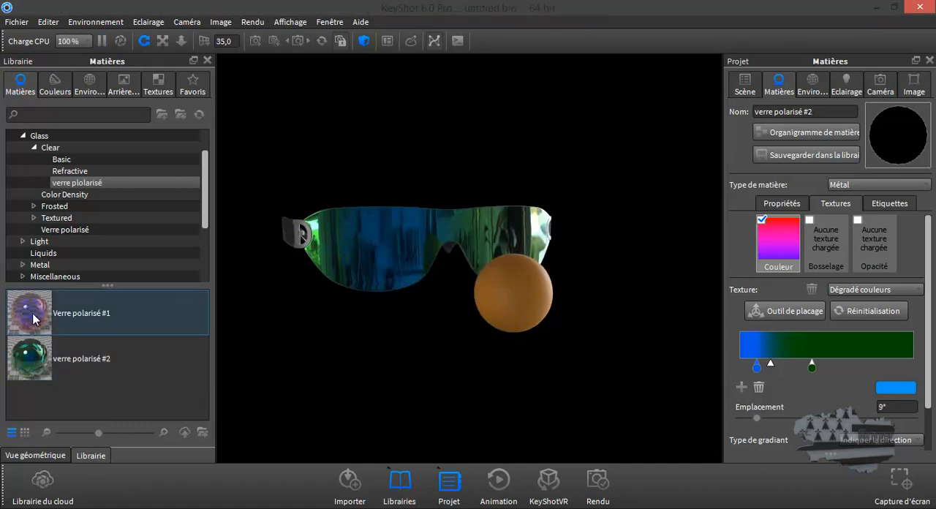
mouse_move(34, 328)
mouse_move(35, 371)
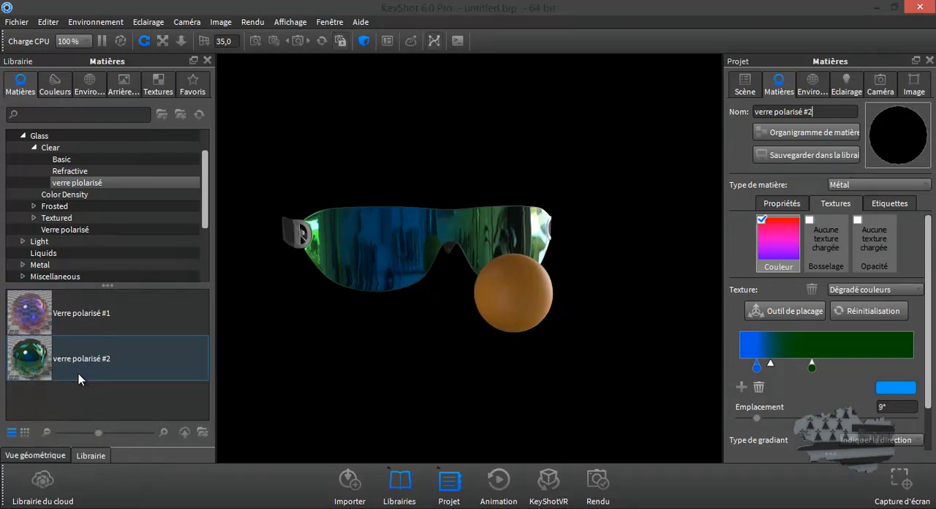
Apply the library material Verre polarisé #1 to the lens element ID5 in the scene tree and inspect the lens.
mouse_move(327, 338)
left_mouse_down()
mouse_move(392, 355)
mouse_move(658, 382)
mouse_move(724, 361)
mouse_move(329, 356)
left_mouse_up()
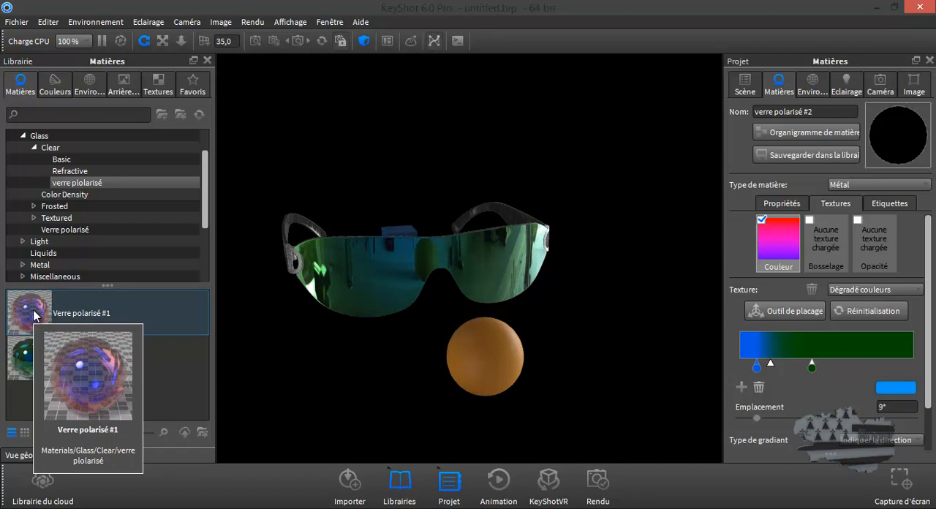
left_click(746, 88)
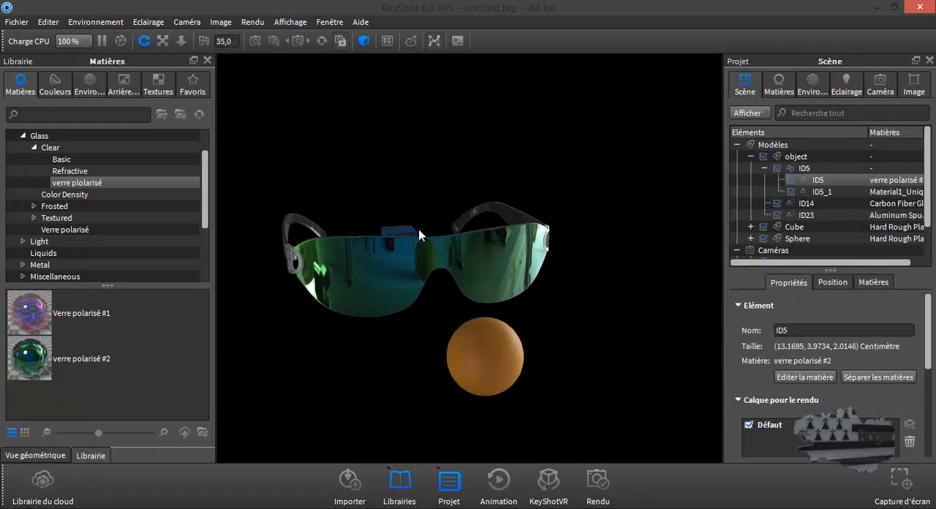
left_click_drag(30, 322, 822, 176)
left_click_drag(589, 307, 620, 309)
Switch to the browser to view the YouTube reference page "KeyShot Material Study: Polarized Glass", and return to KeyShot.
left_click(55, 340)
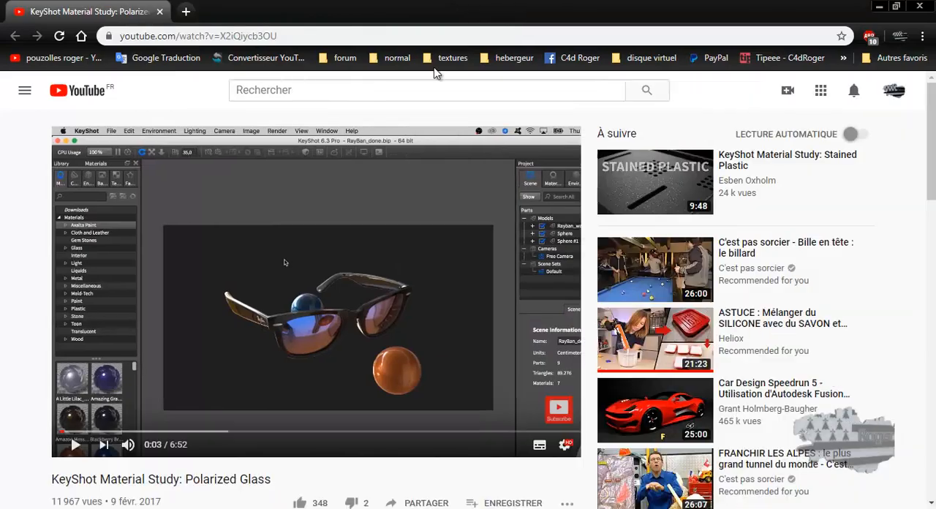
scroll(385, 274, "down", 1)
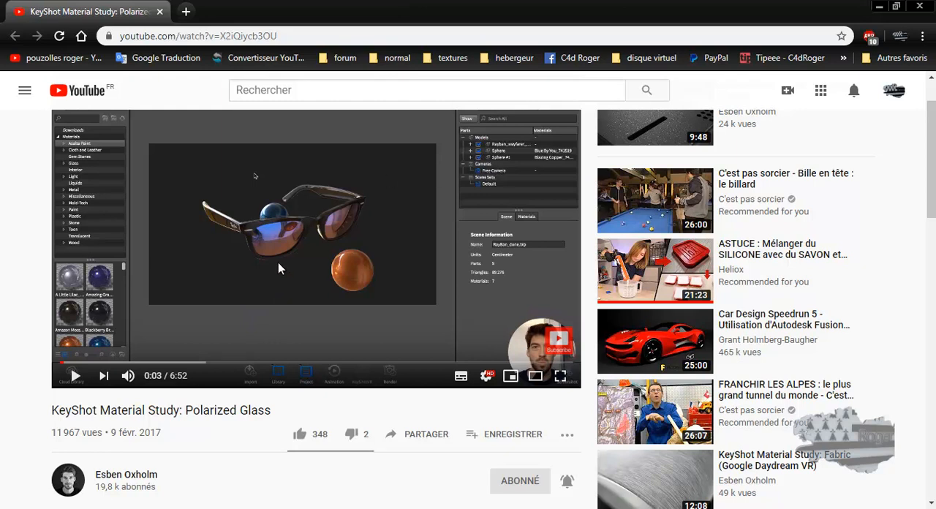
left_click_drag(804, 13, 935, 5)
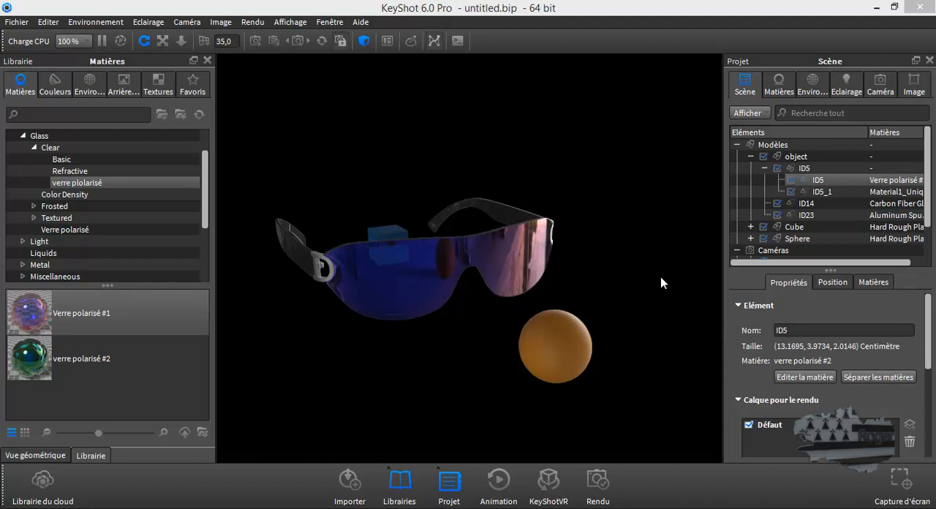
Review the lens material's node graph and its available utility nodes, close the graph and inspect the glasses.
right_click(523, 249)
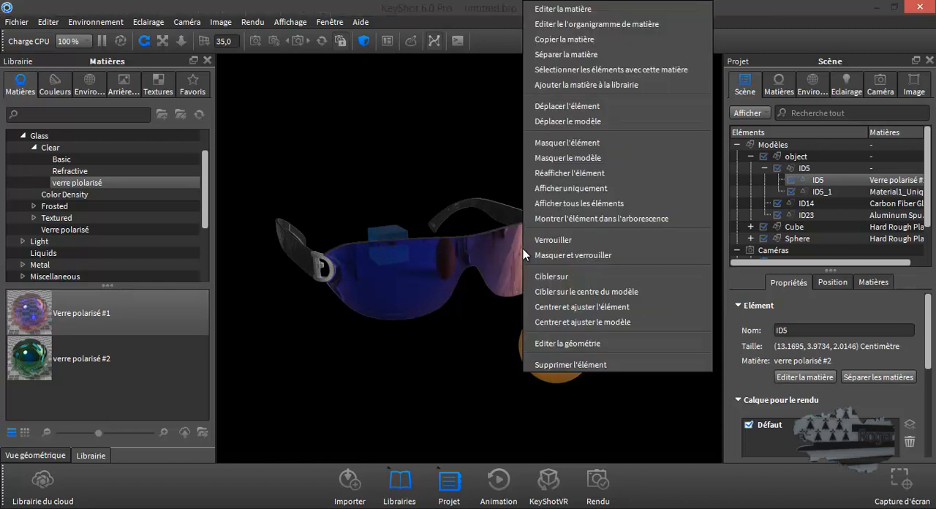
left_click(485, 294)
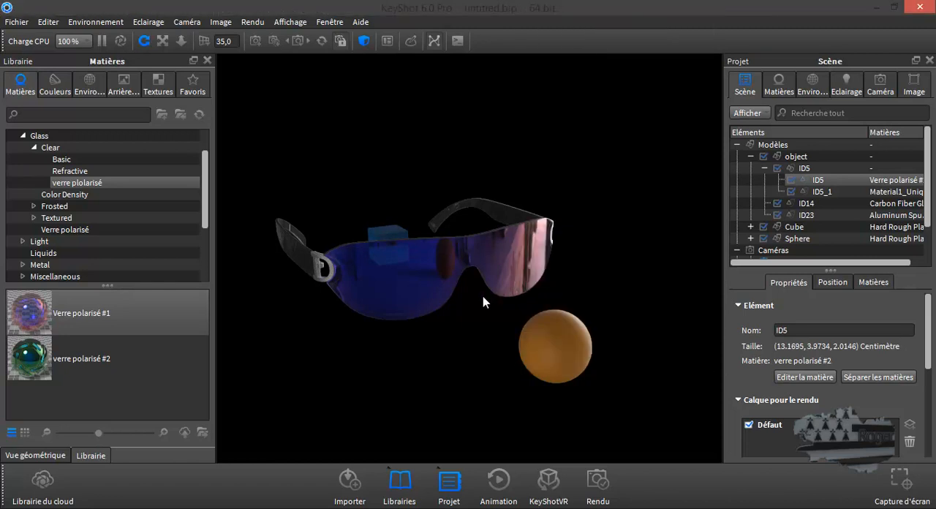
left_click(777, 84)
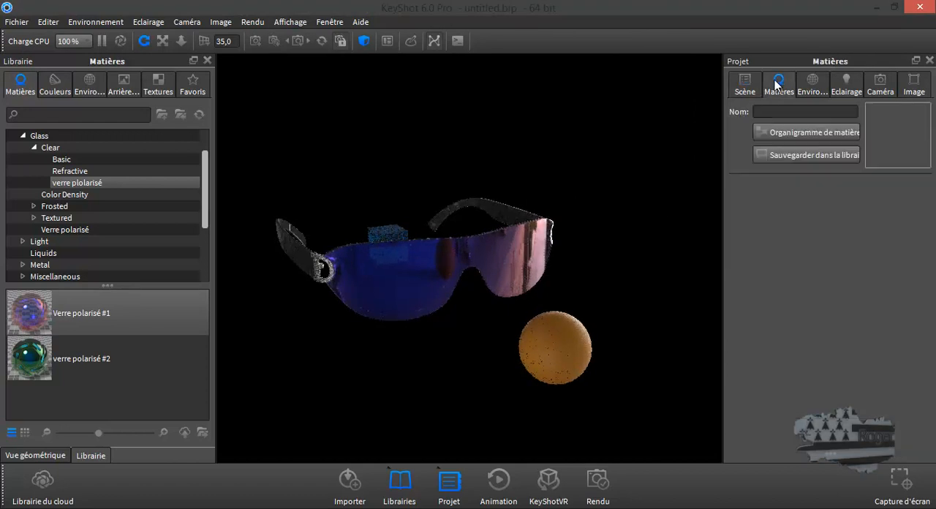
left_click(799, 135)
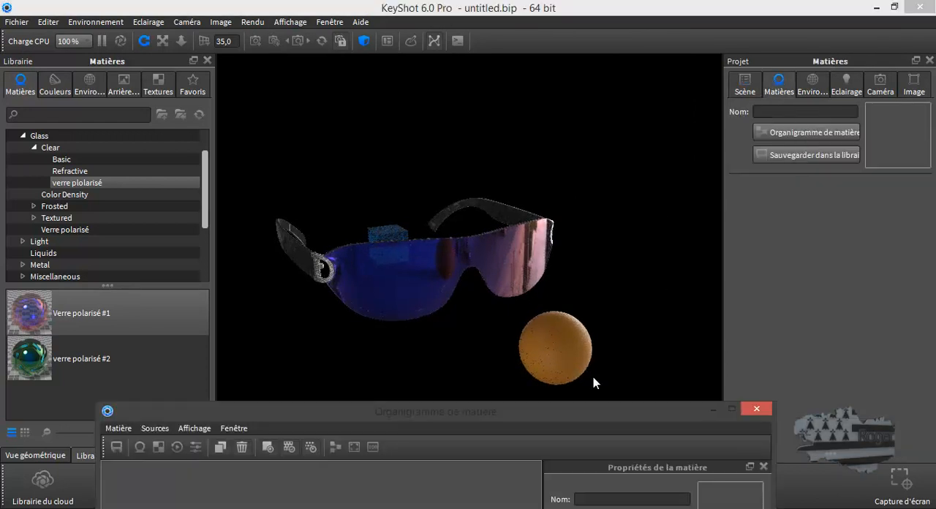
left_click_drag(564, 417, 586, 134)
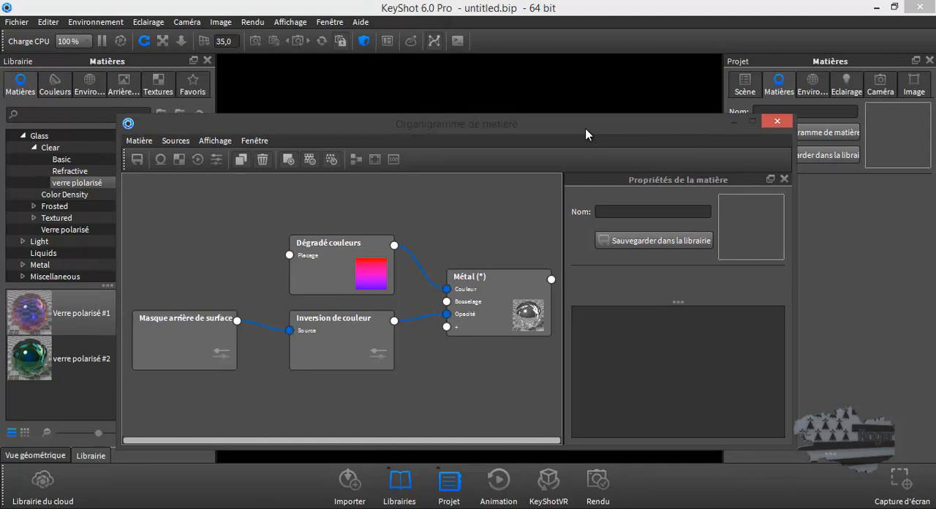
right_click(428, 368)
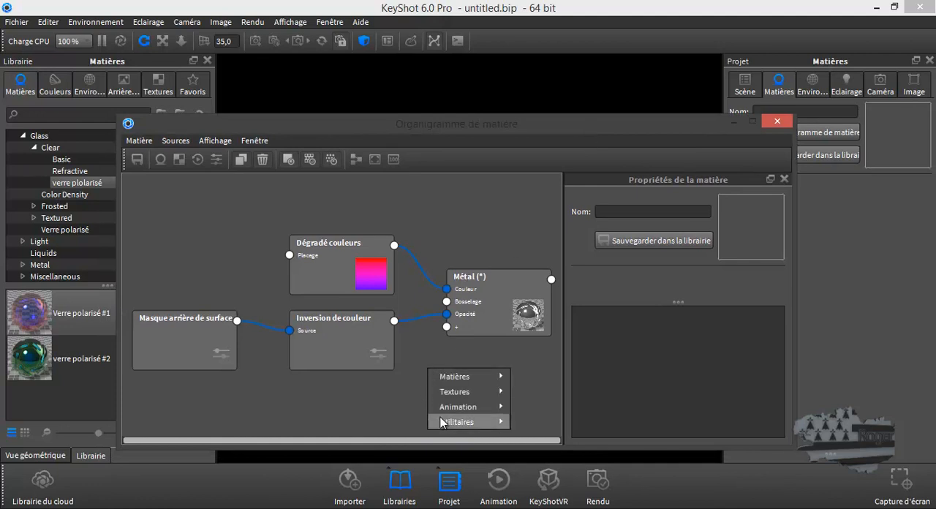
mouse_move(449, 421)
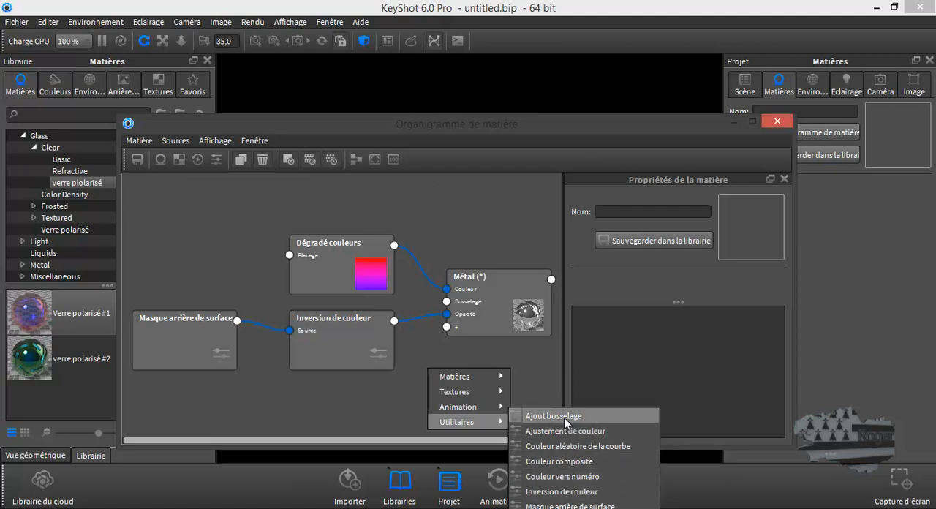
left_click(382, 390)
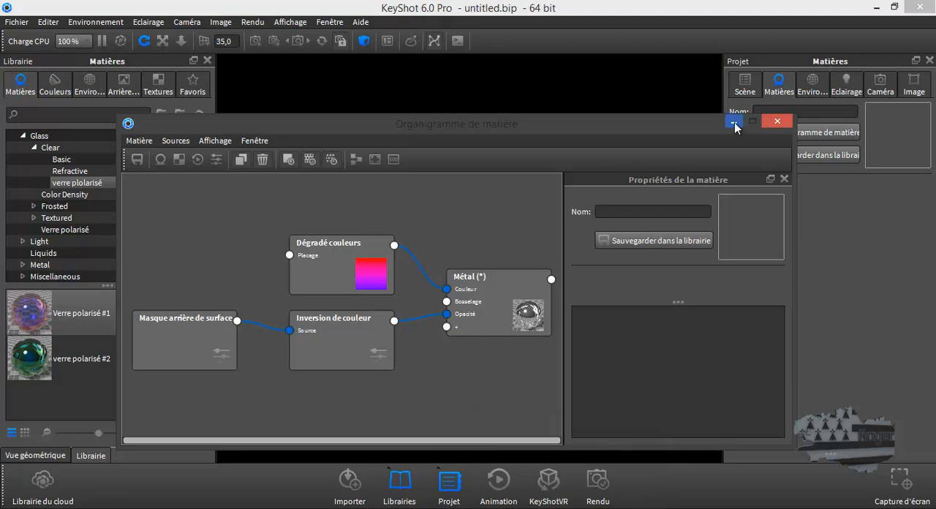
left_click(772, 122)
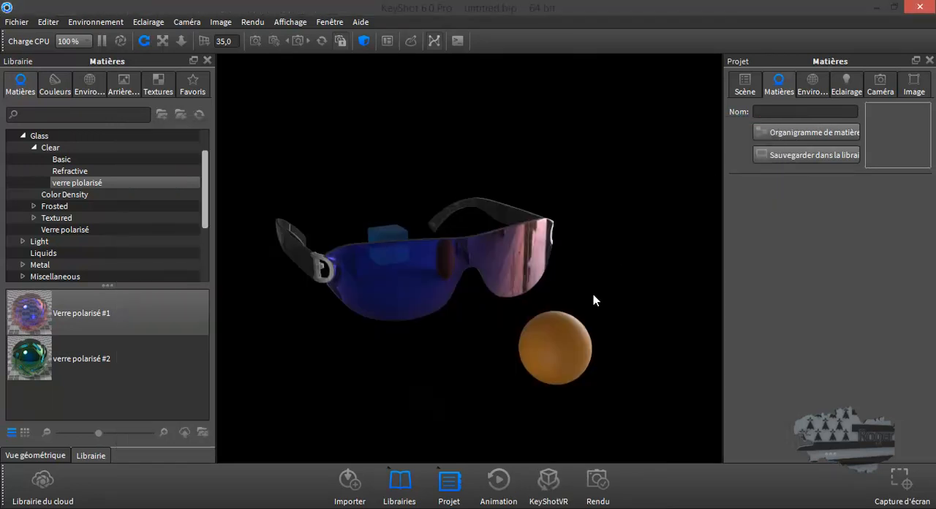
mouse_move(575, 291)
left_mouse_down()
mouse_move(548, 326)
mouse_move(524, 300)
mouse_move(588, 252)
mouse_move(554, 285)
mouse_move(643, 305)
mouse_move(735, 307)
mouse_move(856, 307)
mouse_move(926, 291)
mouse_move(922, 275)
mouse_move(675, 305)
mouse_move(579, 304)
mouse_move(565, 291)
left_mouse_up()
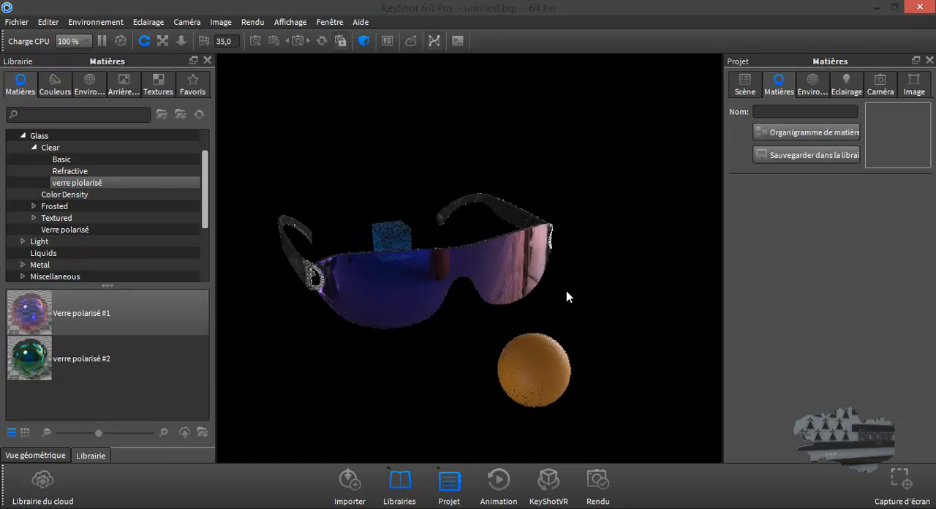